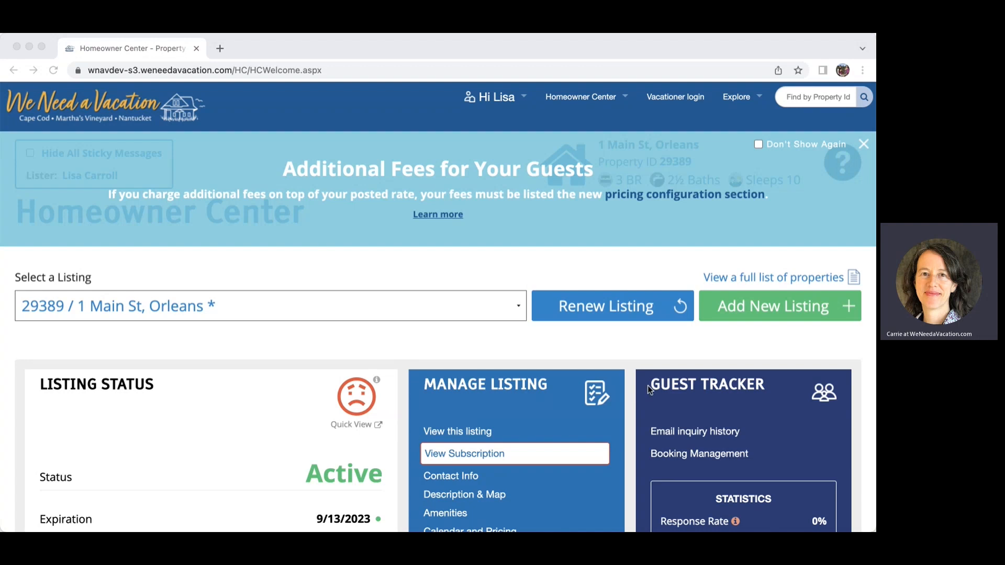
# Open Booking Management under Guest Tracker to list property 29389's bookings.
pyautogui.scroll(-3, 755, 391)
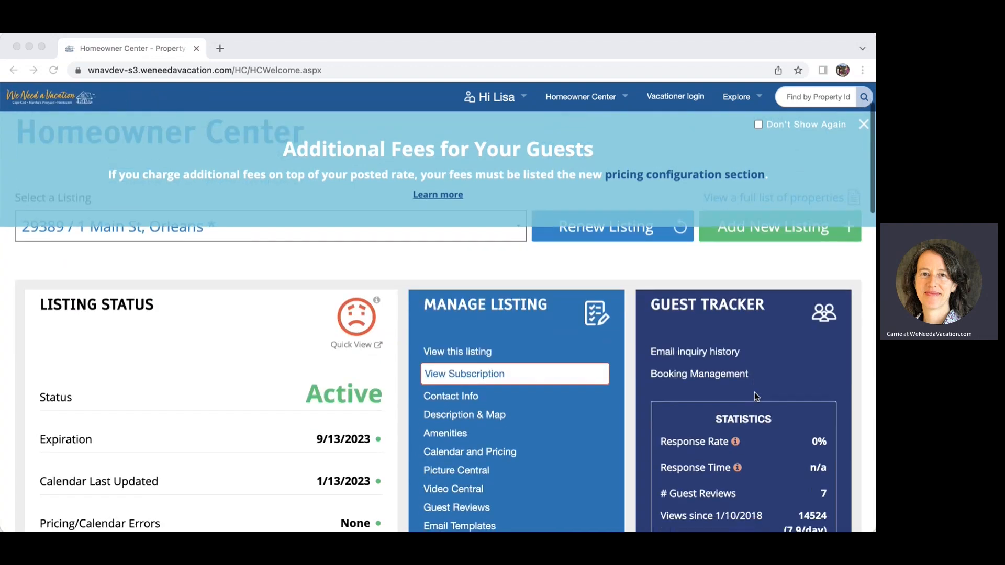
pyautogui.click(692, 373)
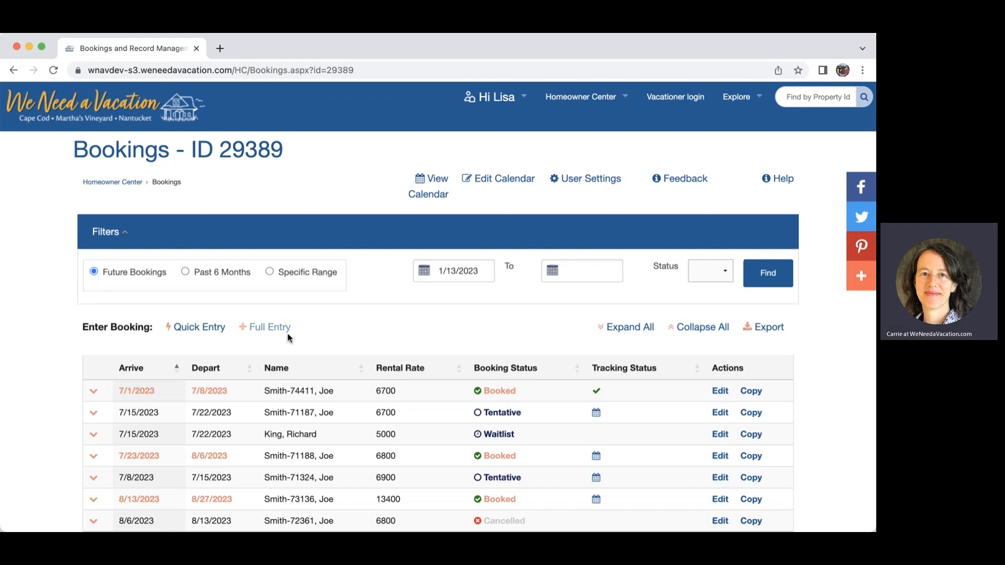
# Start a quick booking entry arriving 1/22/2023 and departing 1/29/2023.
pyautogui.click(198, 326)
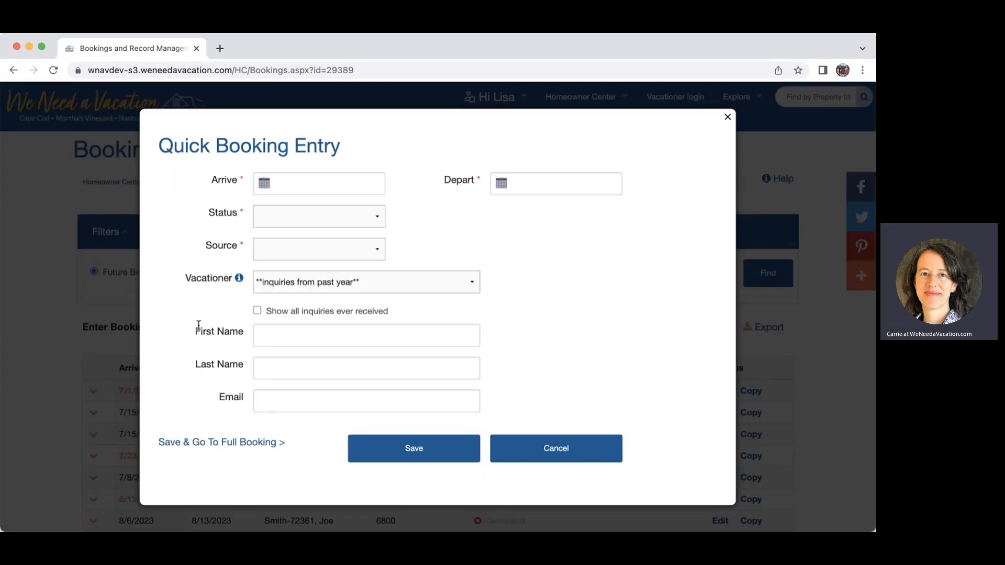
pyautogui.click(274, 187)
pyautogui.click(261, 336)
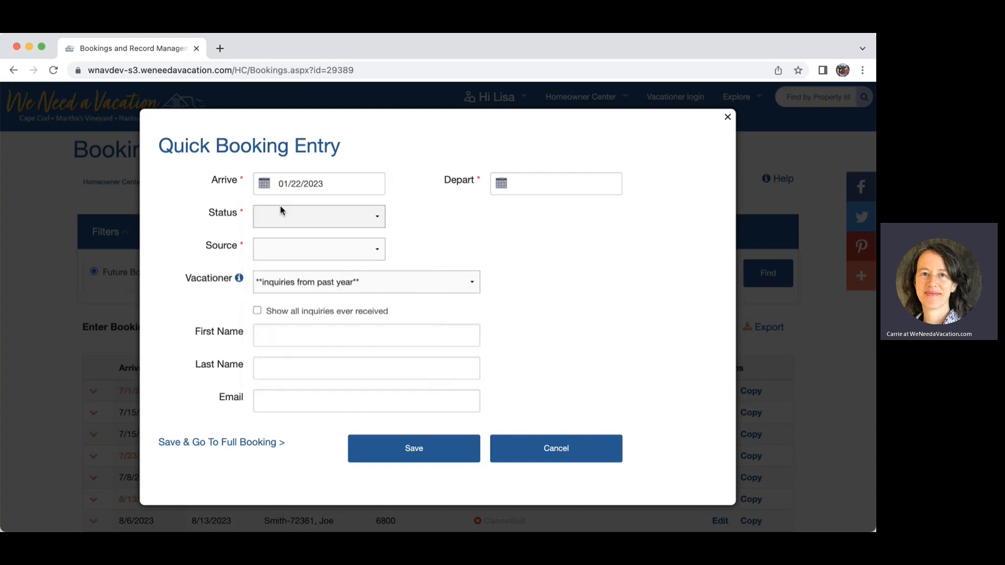
pyautogui.click(511, 182)
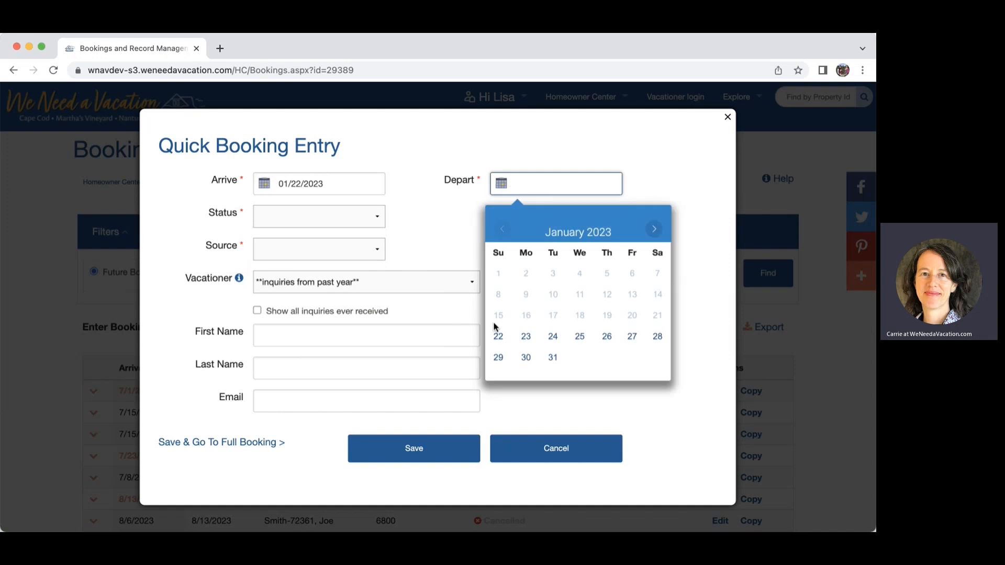
pyautogui.click(499, 357)
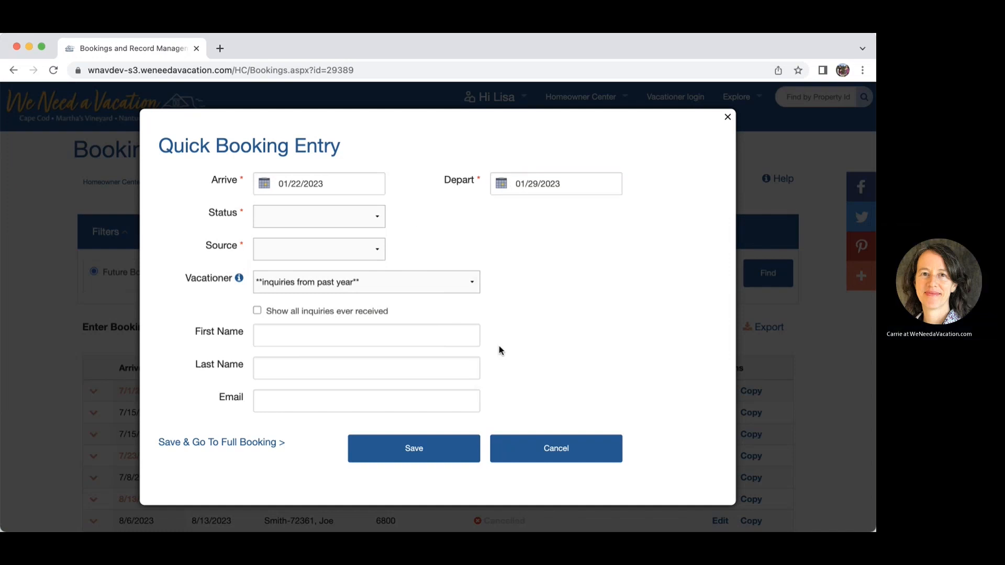
# Set status Booked, source WeNeedaVacation, pick the recent inquirer as vacationer, and save.
pyautogui.click(377, 219)
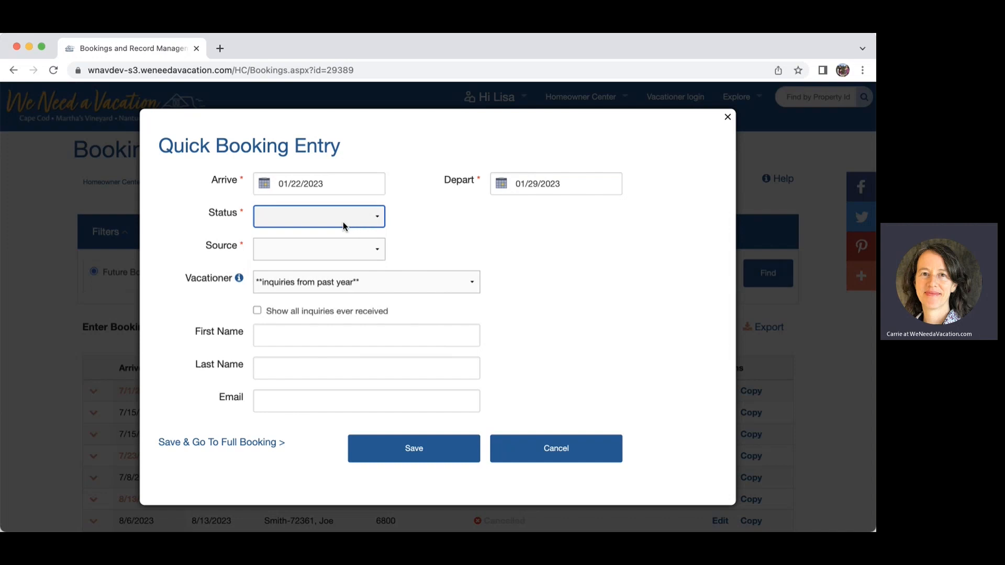
pyautogui.click(310, 240)
pyautogui.click(375, 250)
pyautogui.click(375, 249)
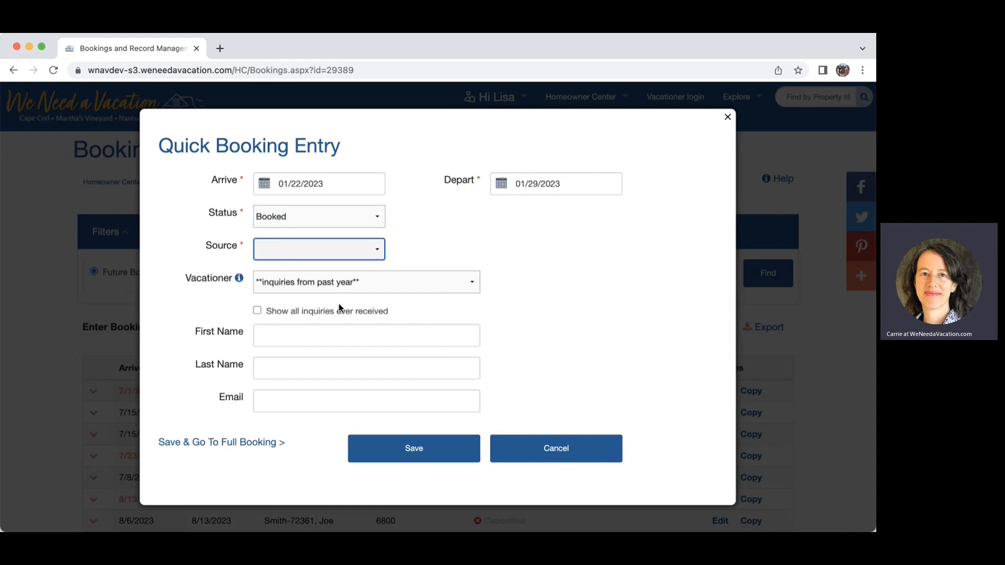
pyautogui.click(320, 323)
pyautogui.click(268, 281)
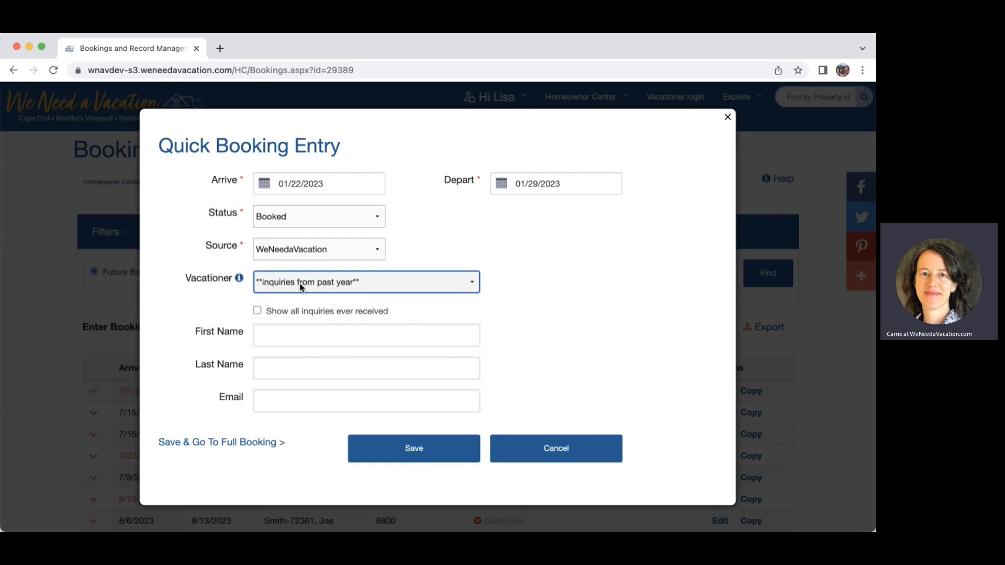
pyautogui.click(301, 324)
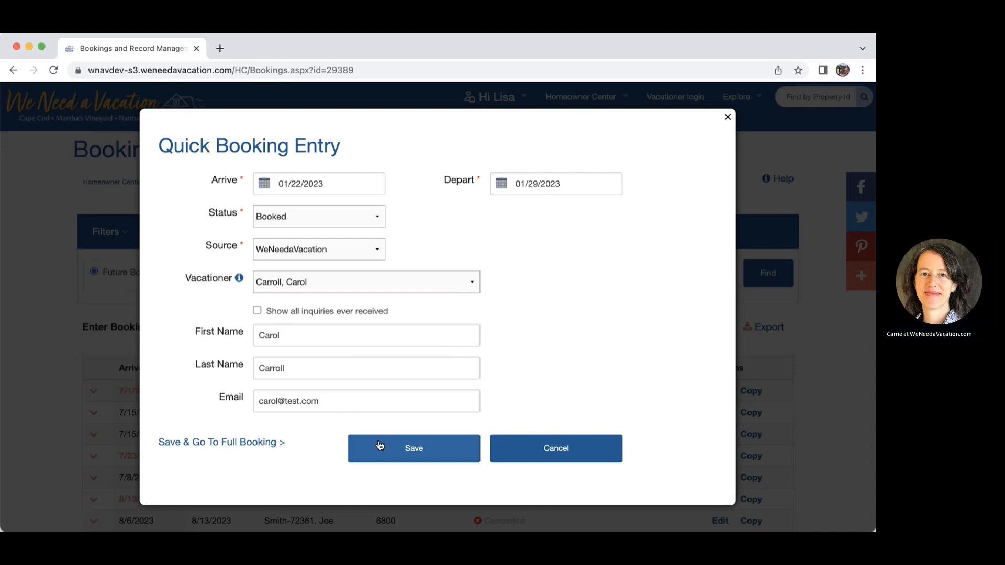
pyautogui.click(405, 450)
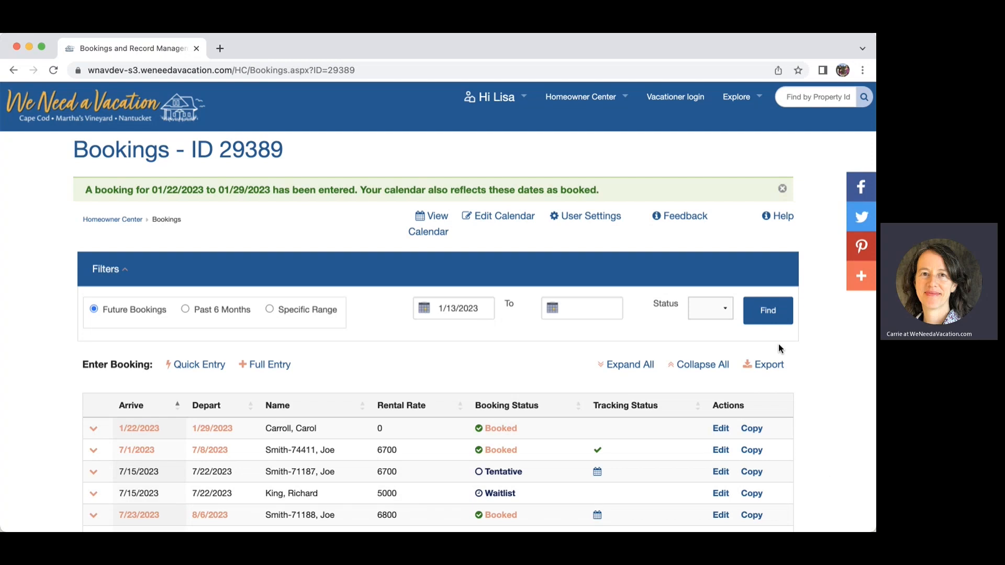
# Delete the 1/22/2023 booking, confirming Yes, and open a blank Full Entry booking form.
pyautogui.scroll(-2, 778, 343)
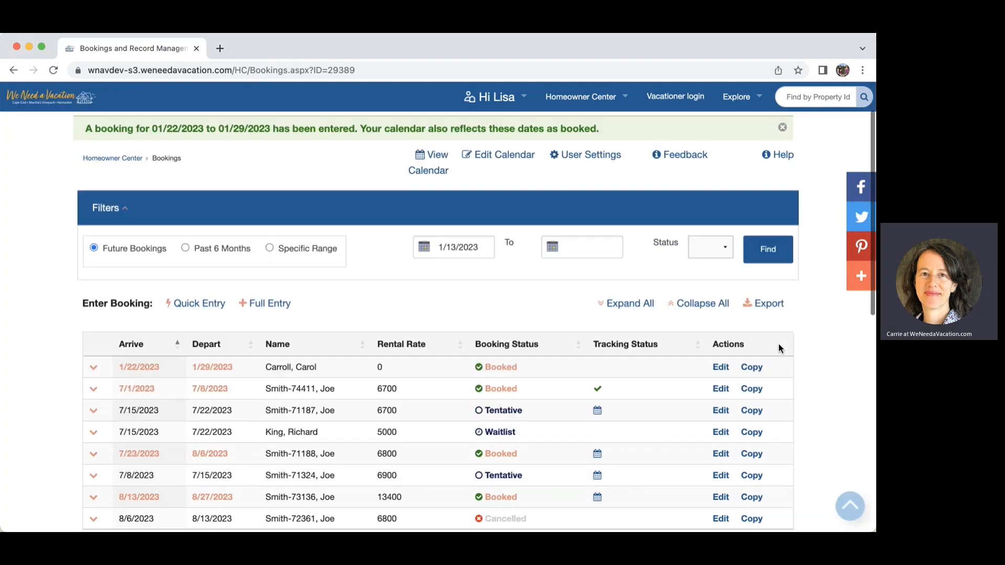
pyautogui.click(721, 366)
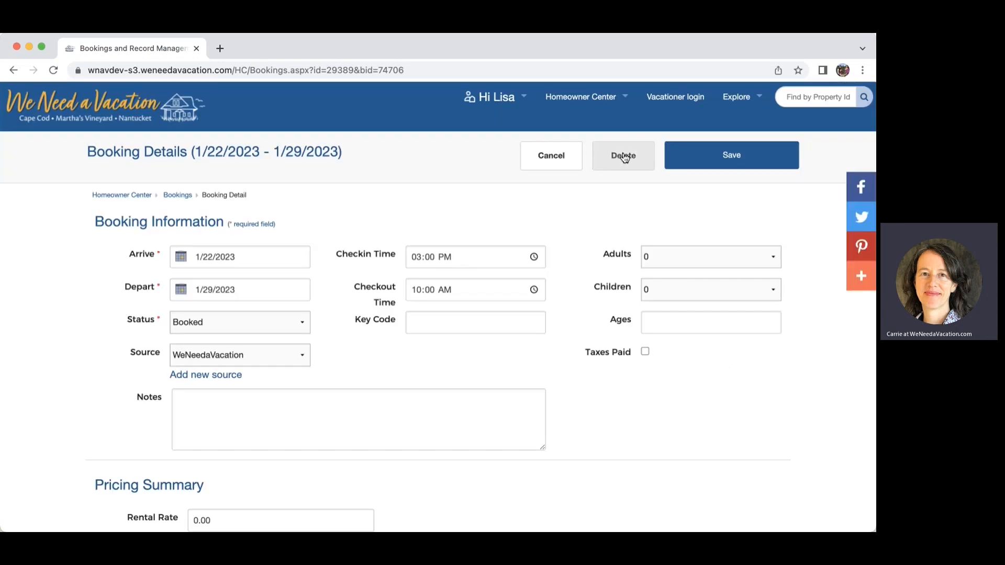
pyautogui.click(624, 156)
pyautogui.click(544, 346)
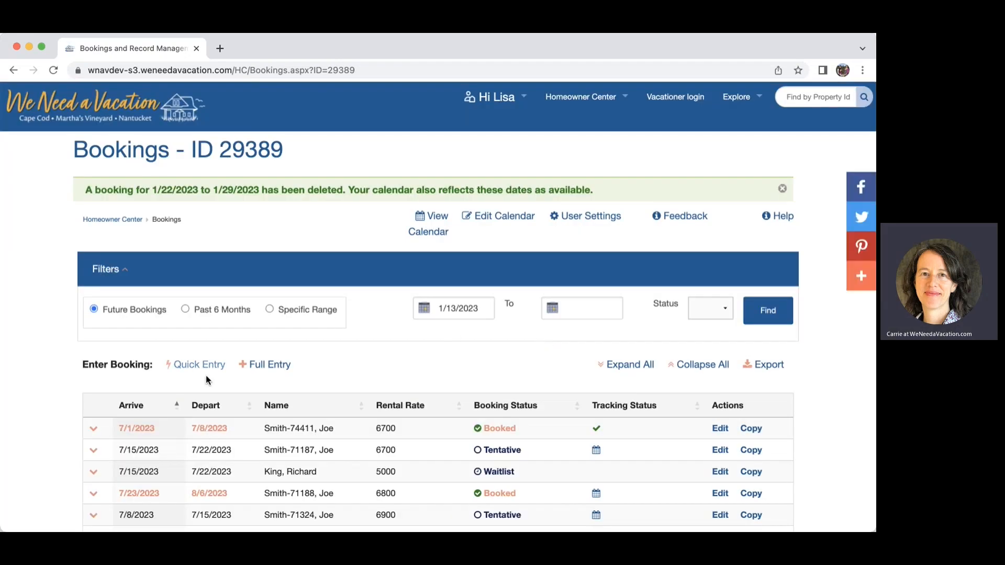
pyautogui.click(273, 366)
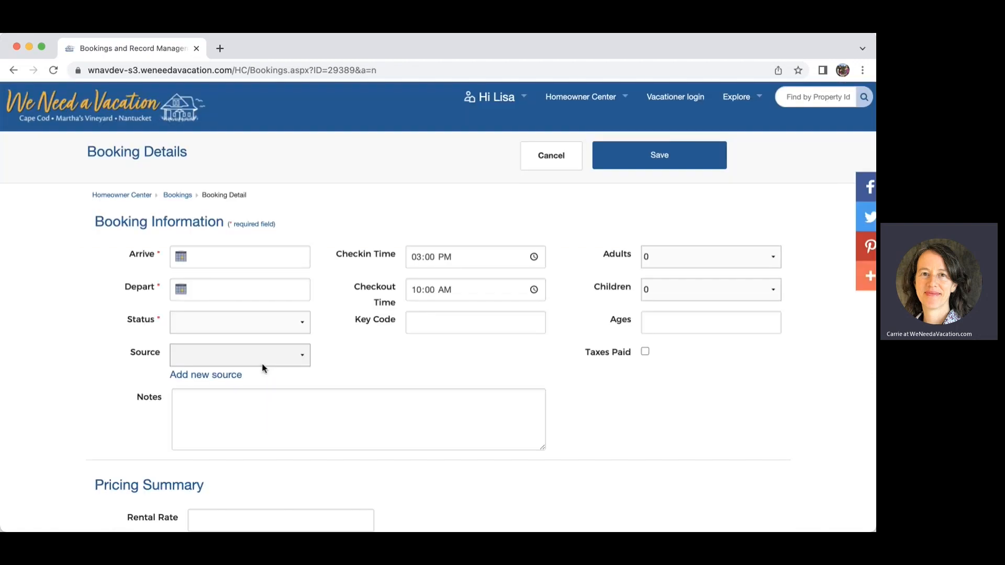
# Fill Booking Details with arrival 01/22/2023, departure 01/29/2023, status Tentative, source WeNeedaVacation.
pyautogui.click(197, 258)
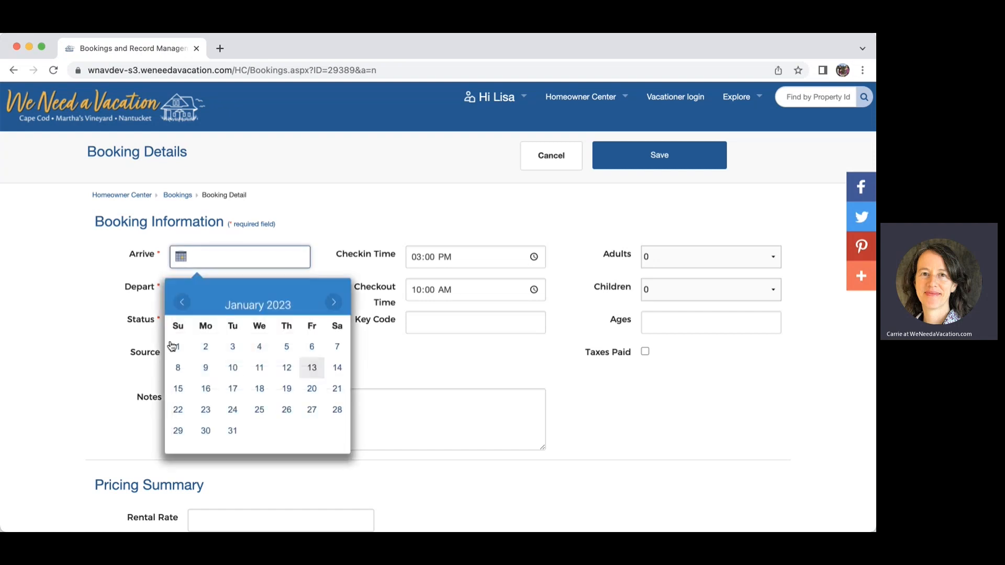
pyautogui.click(173, 409)
pyautogui.click(199, 291)
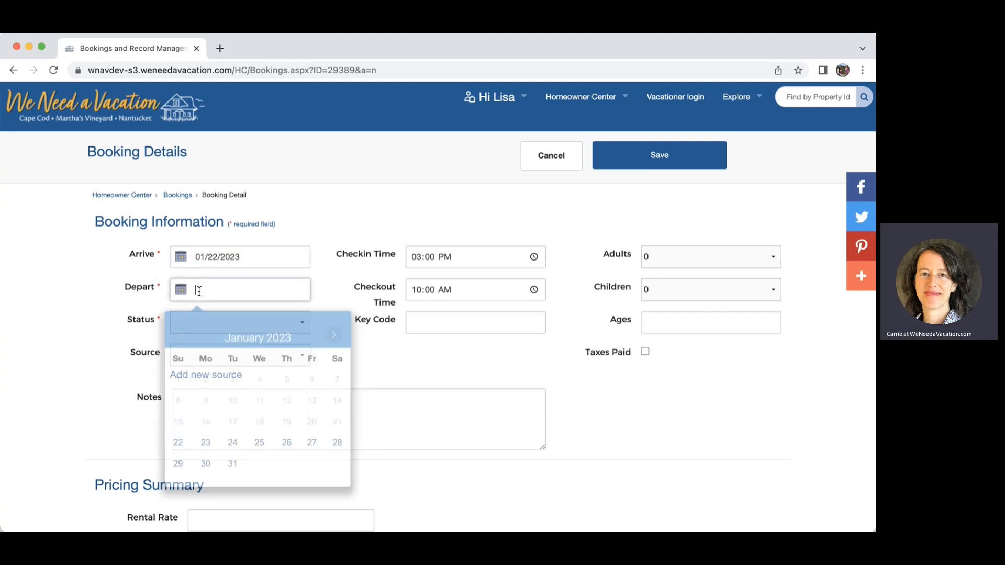
pyautogui.click(179, 463)
pyautogui.click(199, 323)
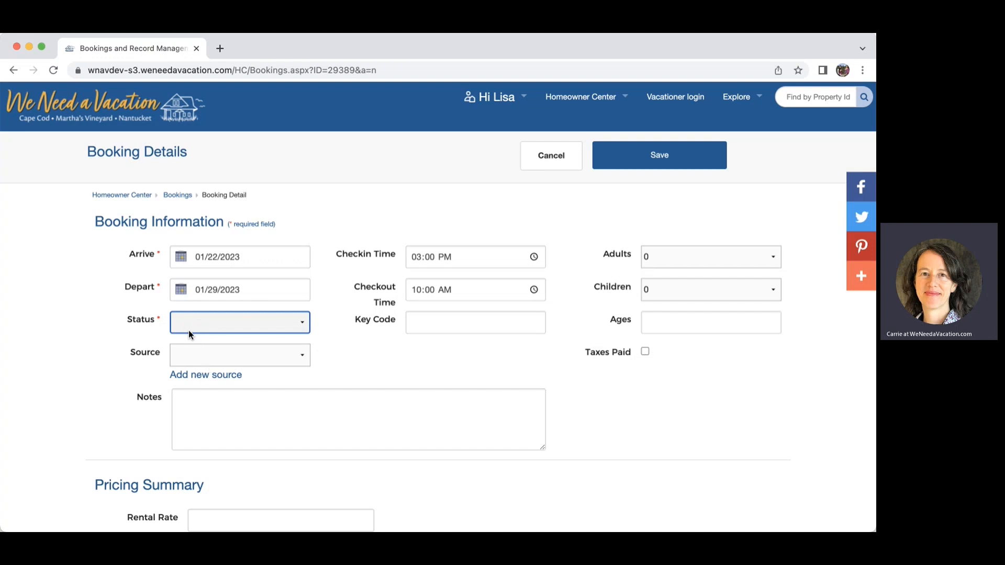
pyautogui.click(192, 356)
pyautogui.click(226, 311)
pyautogui.click(205, 355)
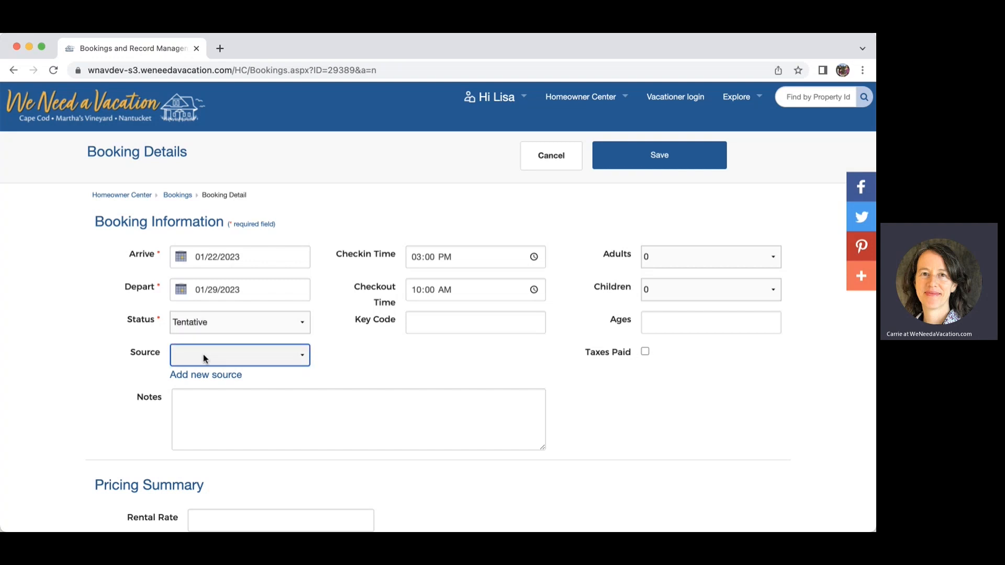
pyautogui.click(220, 429)
# Set checkout hour to 11 and enter 2 adults and 2 children aged 3 and 6.
pyautogui.click(418, 290)
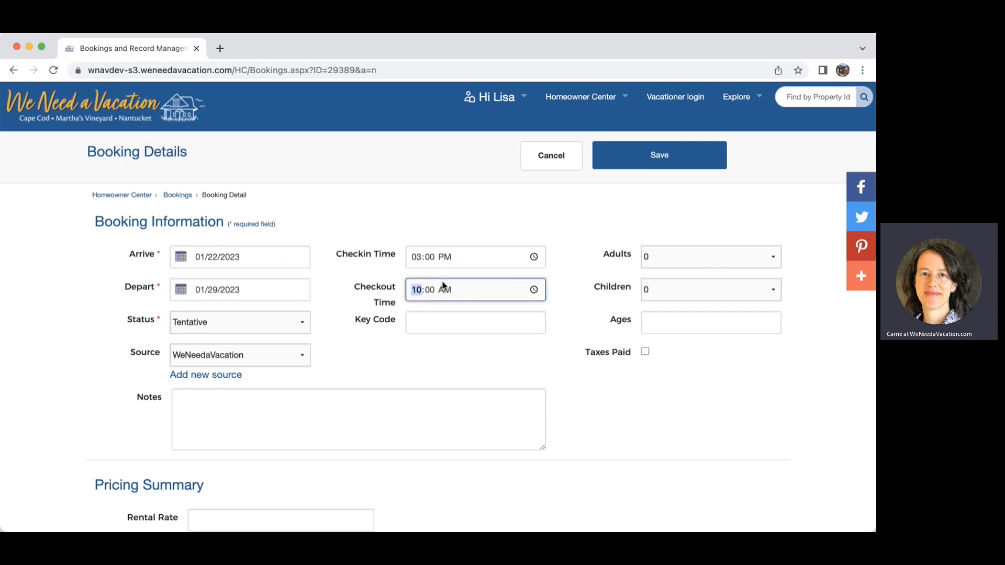
pyautogui.write('11')
pyautogui.click(560, 309)
pyautogui.click(693, 257)
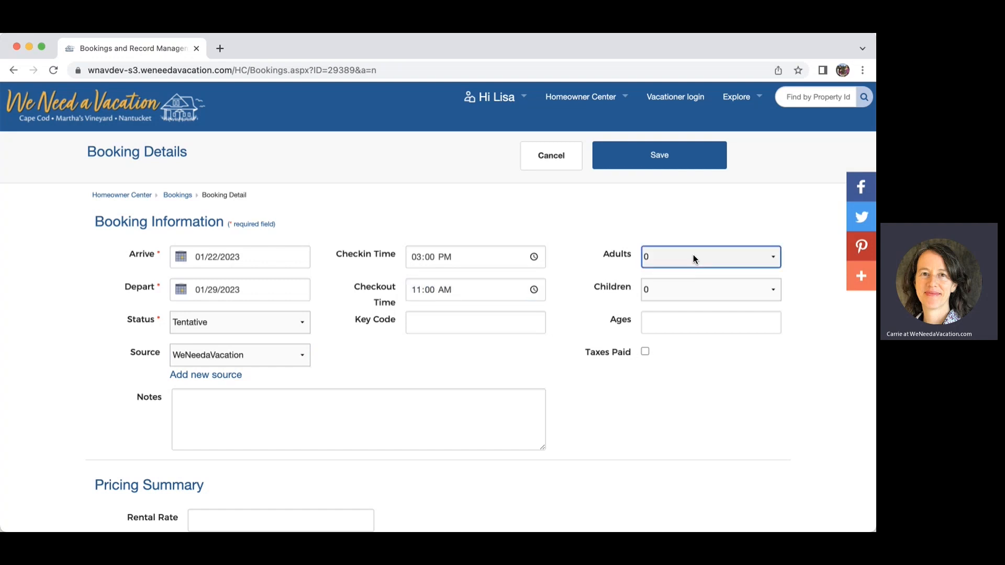
pyautogui.write('2')
pyautogui.press('Tab')
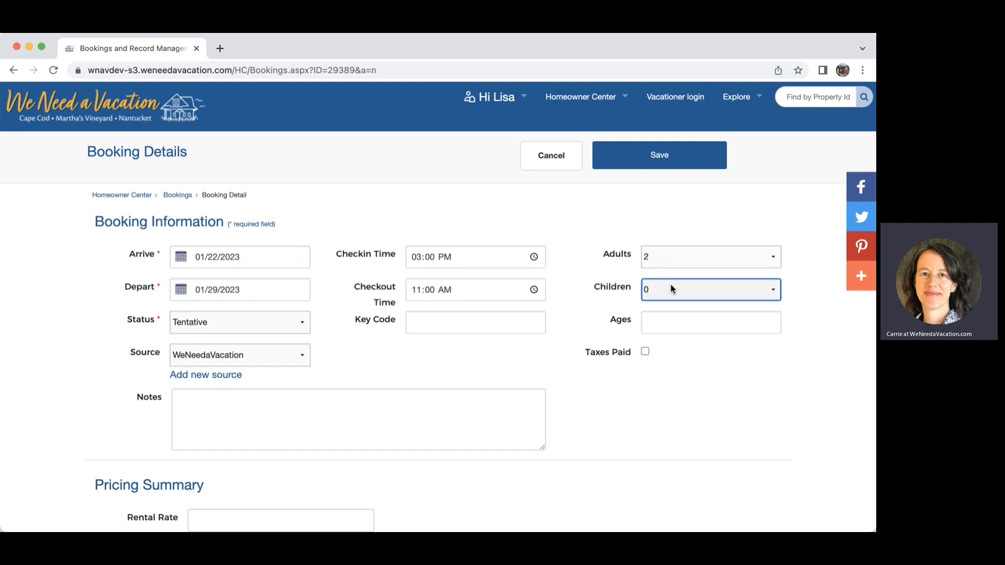
pyautogui.write('2')
pyautogui.click(667, 324)
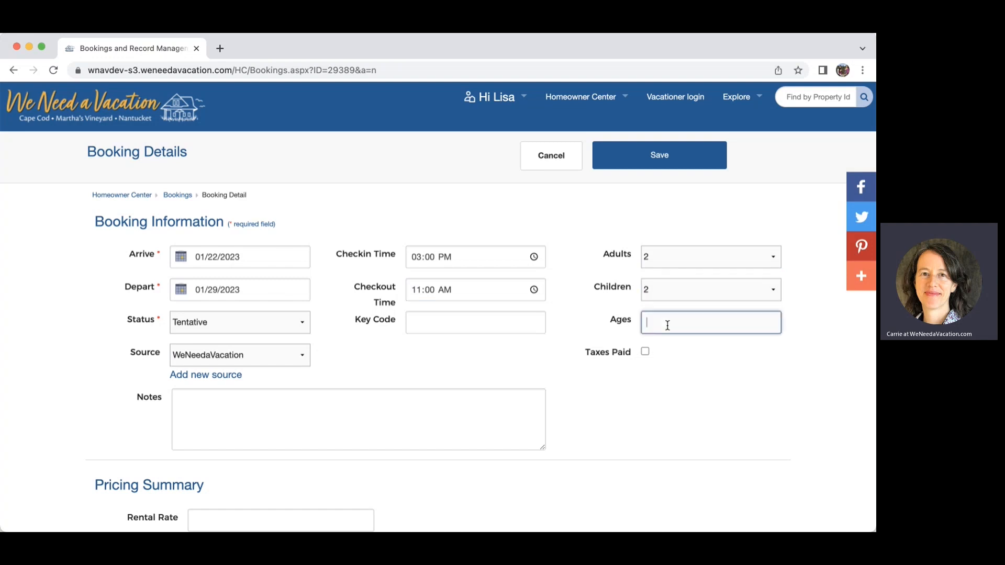
pyautogui.write('3, 6')
pyautogui.click(597, 382)
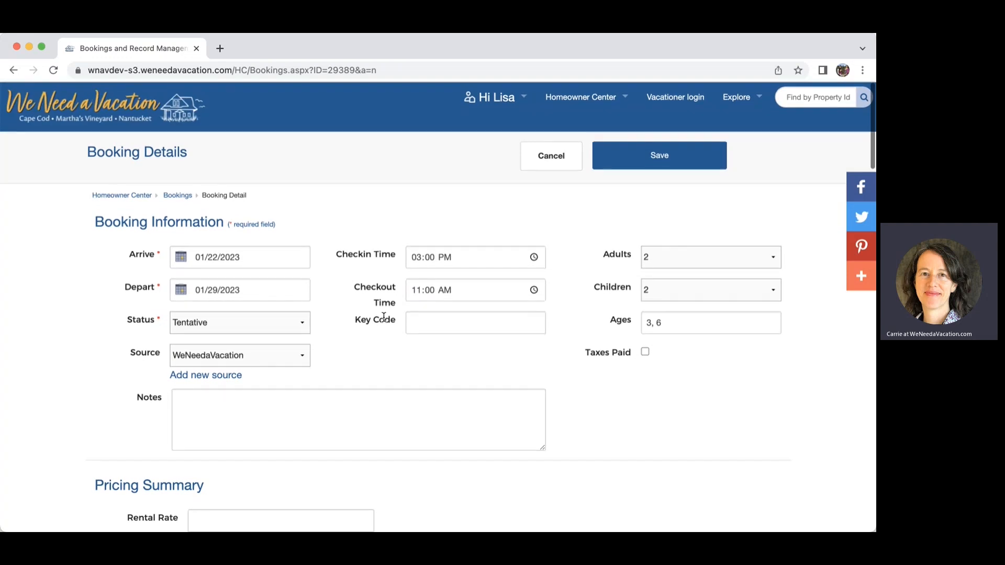
# Enter the door key code, leaving Taxes Paid unticked.
pyautogui.click(433, 325)
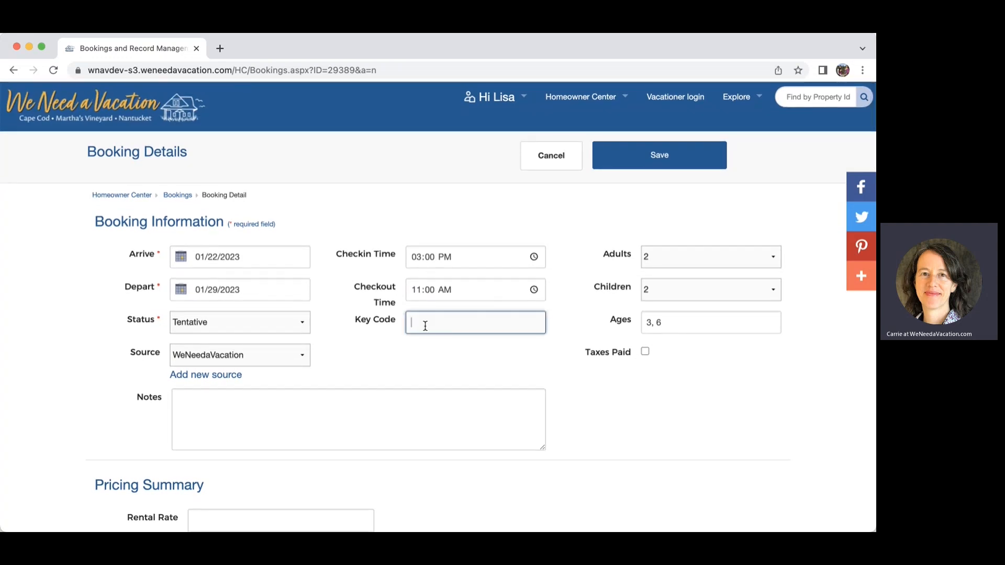
pyautogui.write('1234')
pyautogui.click(421, 354)
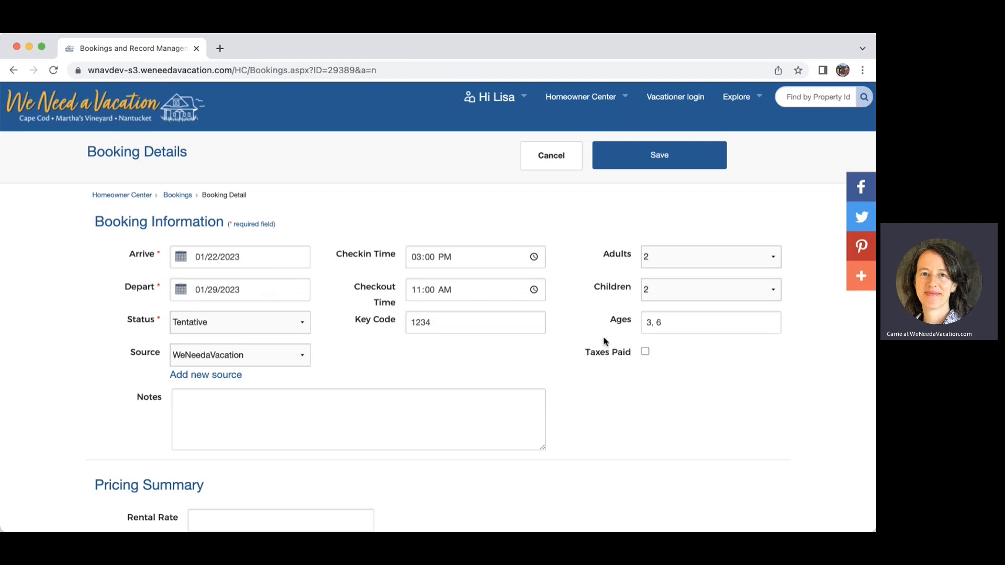
pyautogui.click(645, 349)
pyautogui.click(645, 351)
# Write '3 year loves bubbles' in the booking's Notes box, correcting a typo.
pyautogui.scroll(-5, 492, 347)
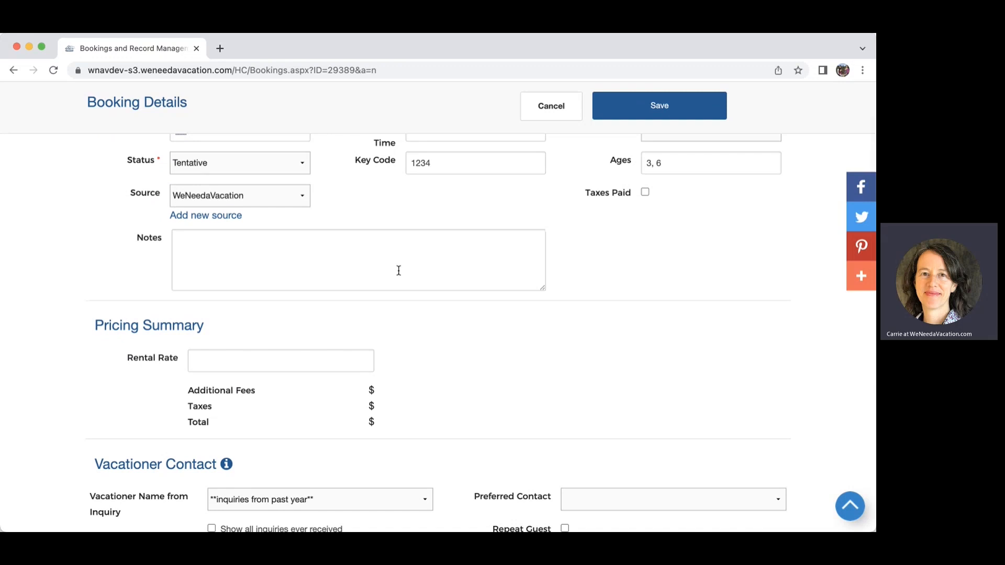
pyautogui.click(391, 256)
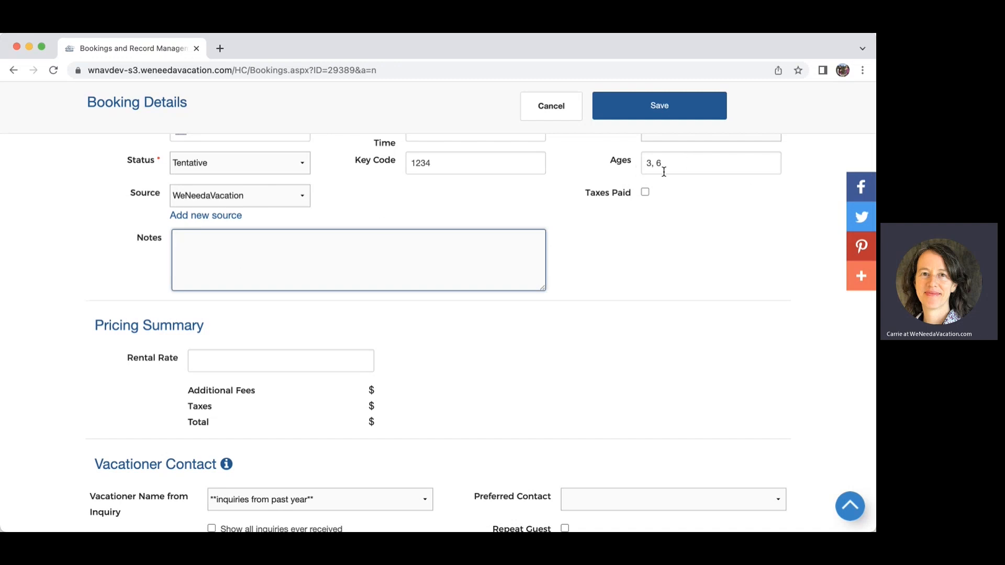
pyautogui.write('year love')
pyautogui.press('BackSpace')
pyautogui.press('BackSpace')
pyautogui.press('BackSpace')
pyautogui.write('es bubbles')
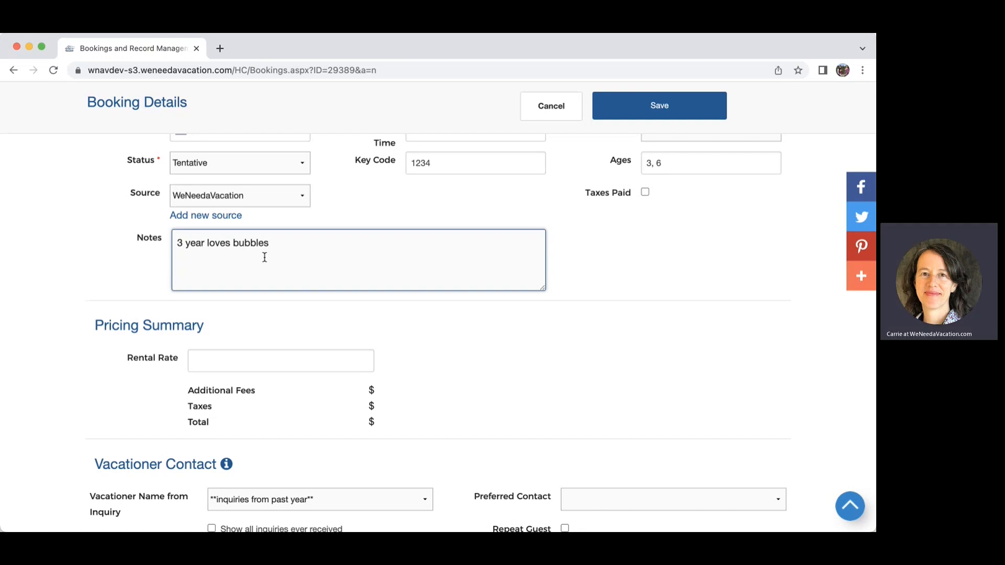
pyautogui.click(236, 367)
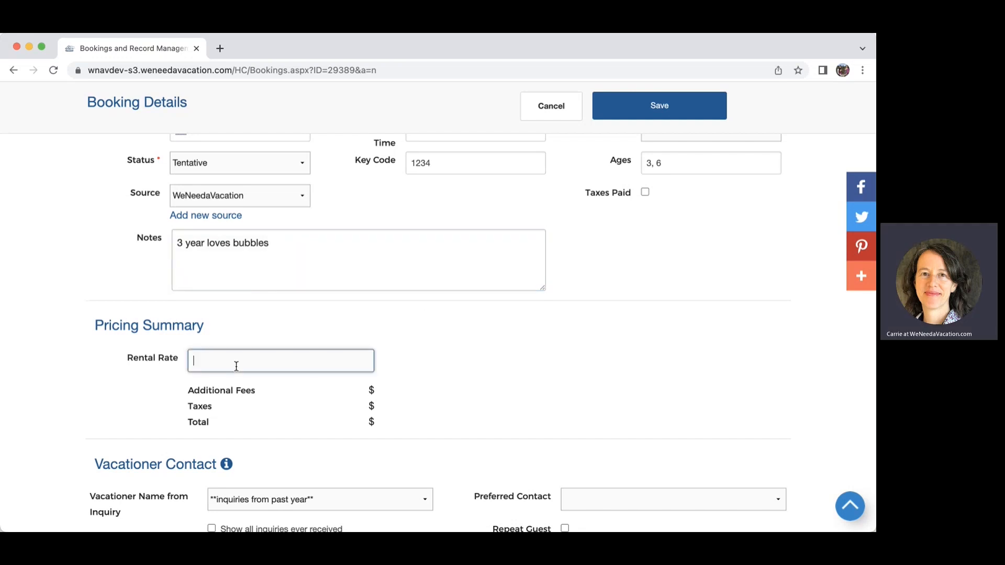
# Enter a 6000.00 rental rate and fill the vacationer's details from the past inquiry.
pyautogui.write('6000.00')
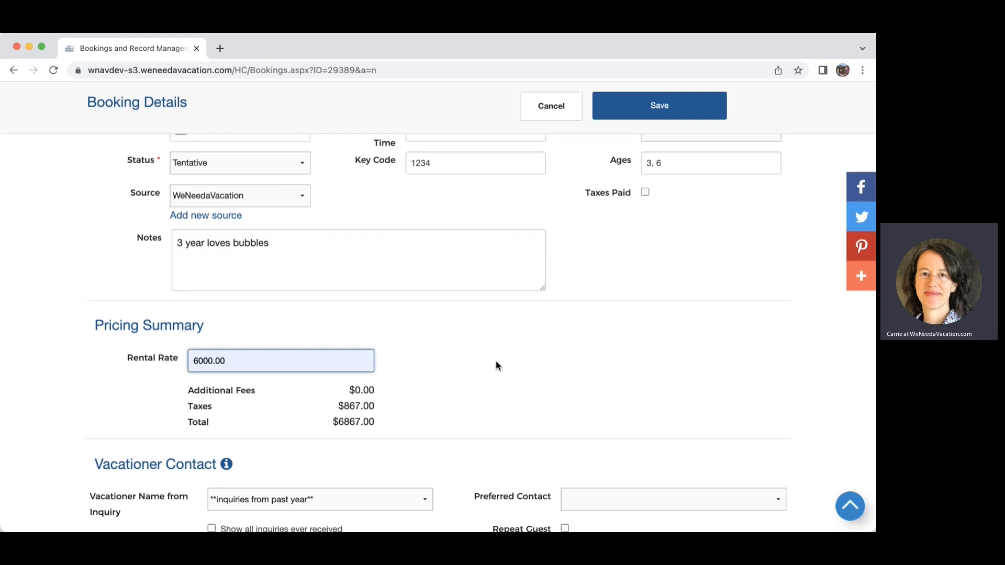
pyautogui.scroll(-5, 497, 365)
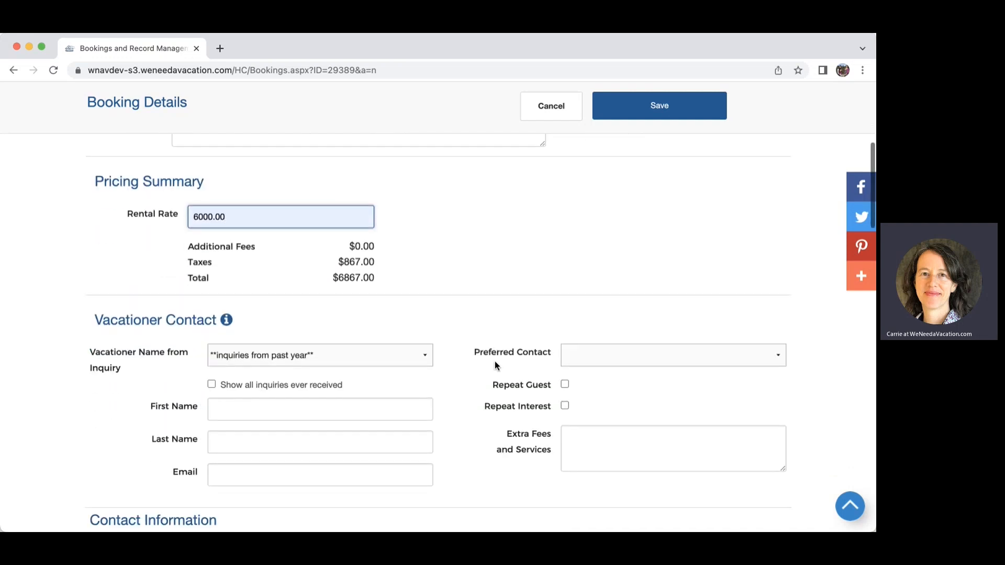
pyautogui.click(286, 335)
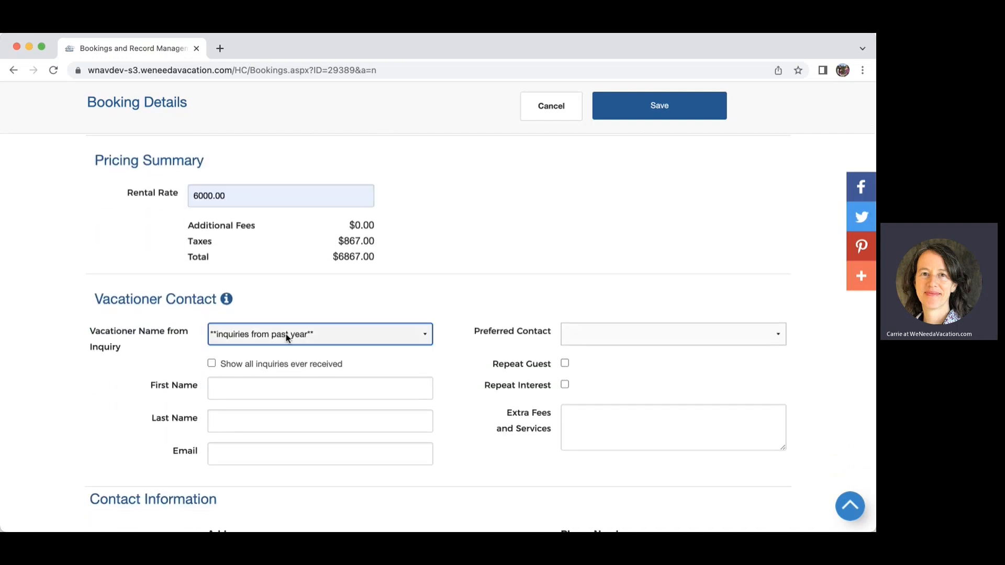
pyautogui.click(277, 376)
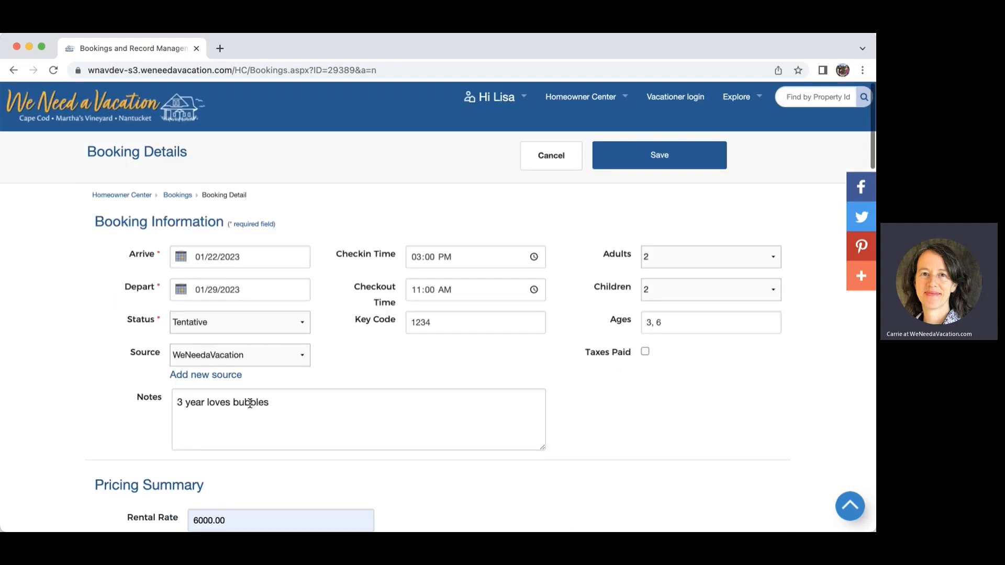
# Set preferred contact to Text and mark the vacationer as a repeat guest.
pyautogui.scroll(-5, 274, 390)
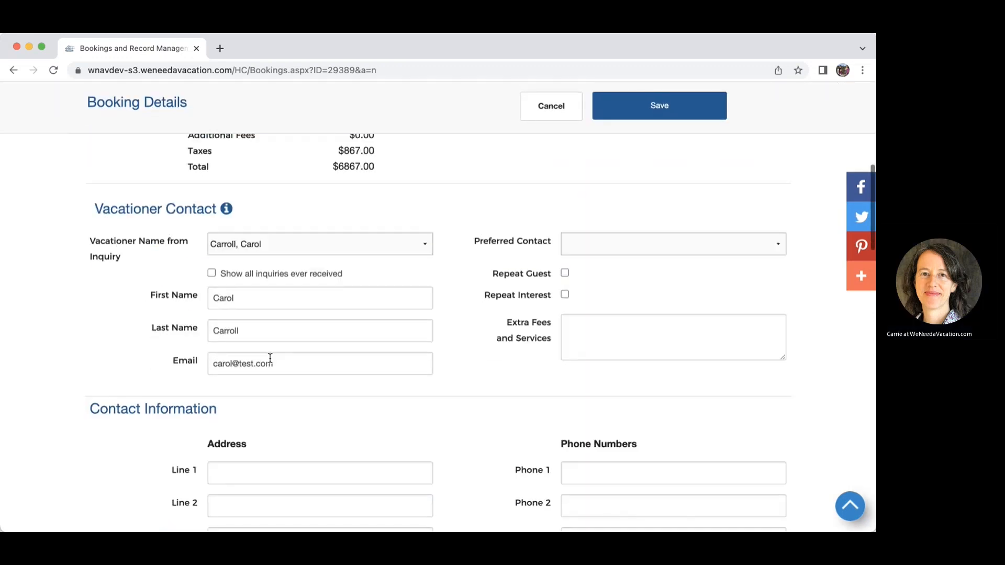
pyautogui.click(595, 244)
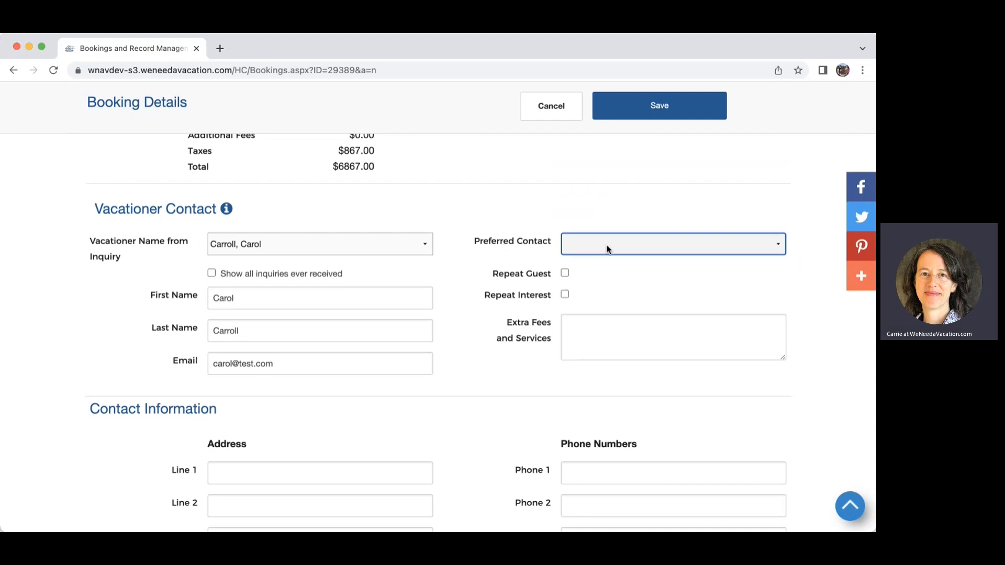
pyautogui.press('t')
pyautogui.click(565, 272)
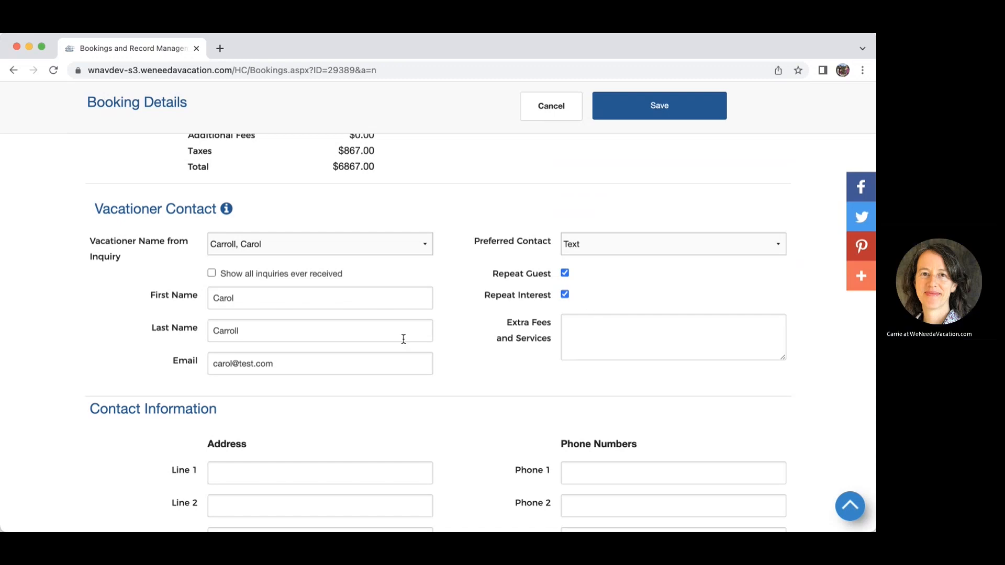
pyautogui.scroll(-3, 435, 320)
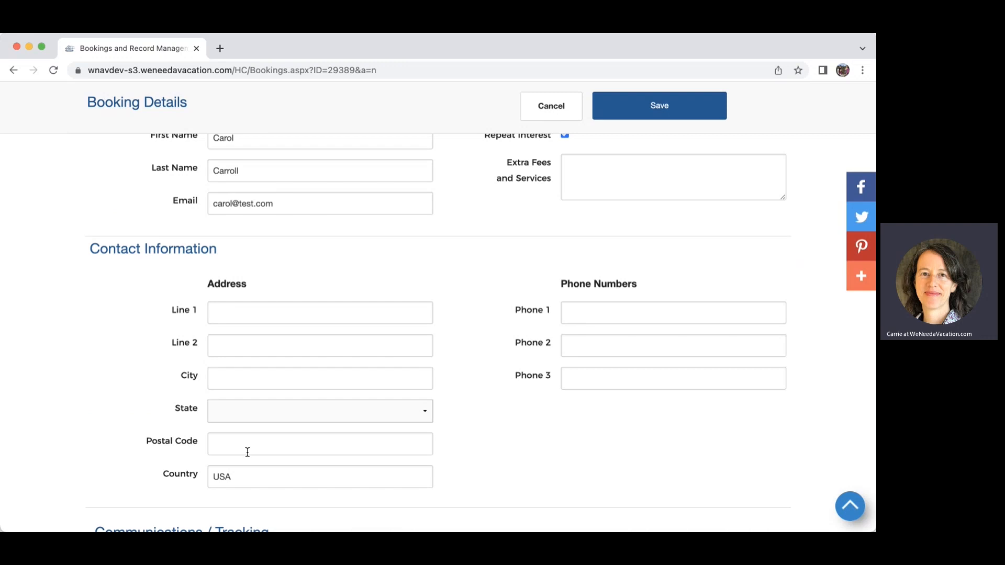
# Apply Communications / Tracking defaults: Payment1 500.00, Payments 2 and 3 at 3297.95.
pyautogui.scroll(-5, 246, 359)
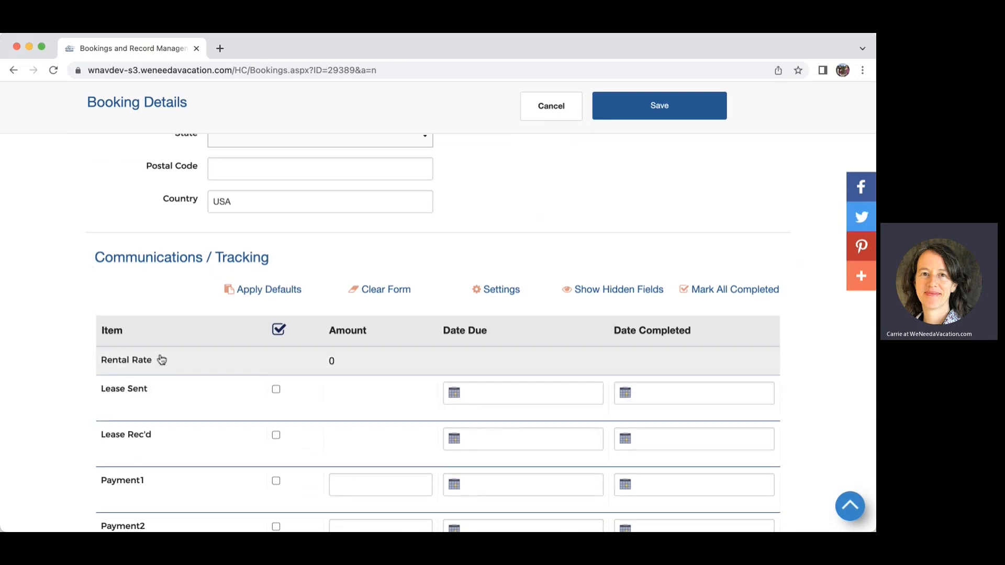
pyautogui.scroll(-3, 163, 358)
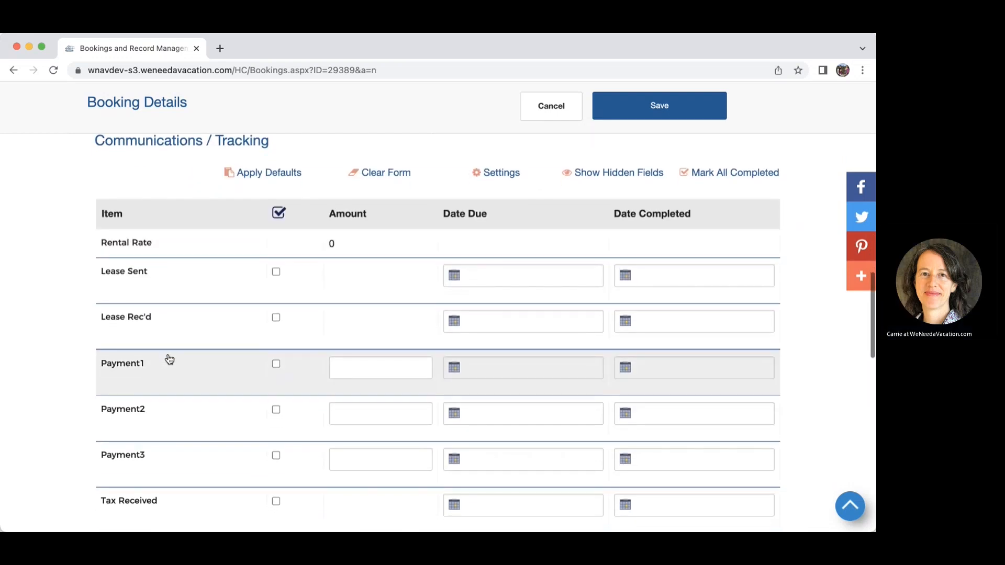
pyautogui.scroll(-1, 169, 358)
pyautogui.scroll(-2, 169, 359)
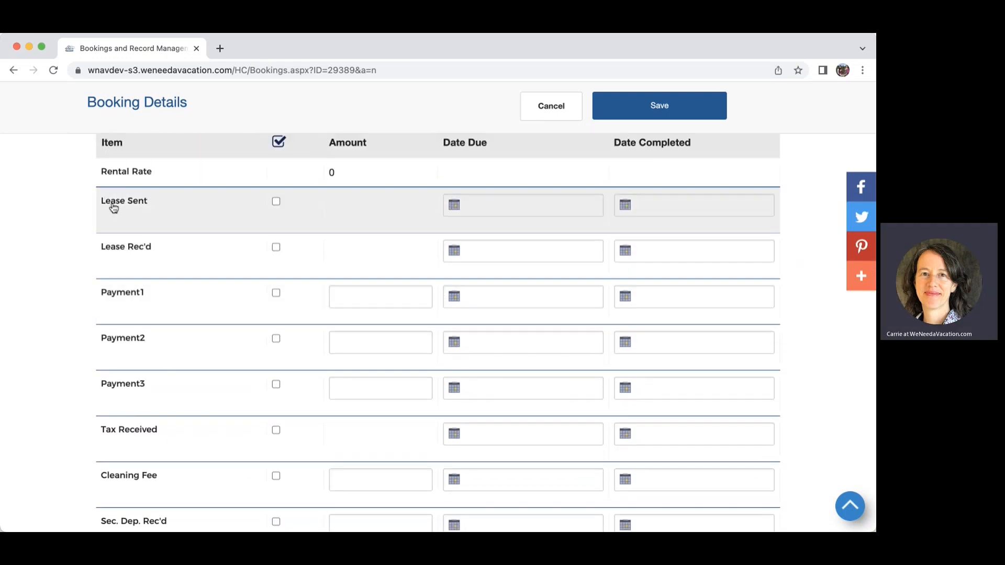
pyautogui.scroll(-2, 124, 213)
pyautogui.scroll(-1, 124, 214)
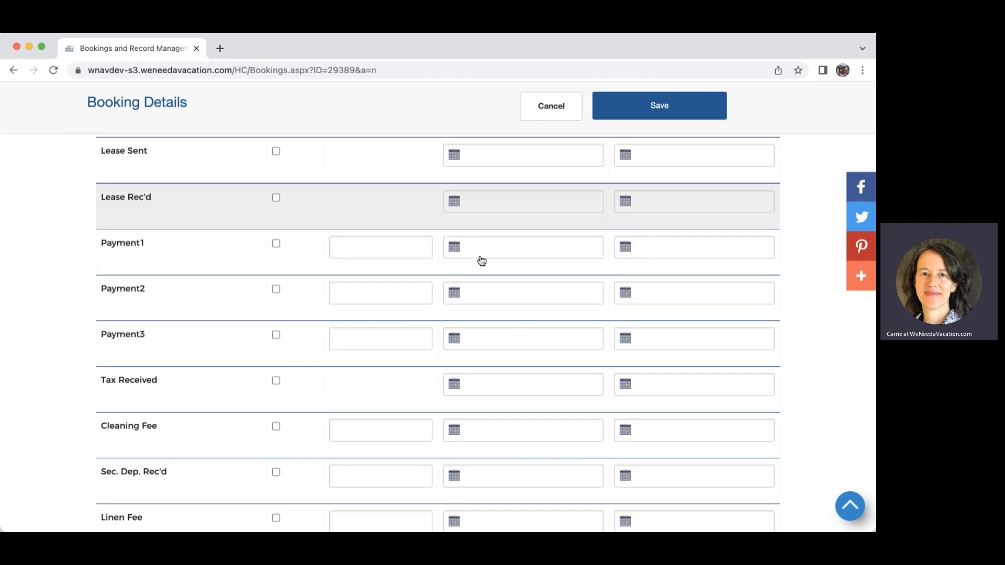
pyautogui.scroll(3, 489, 332)
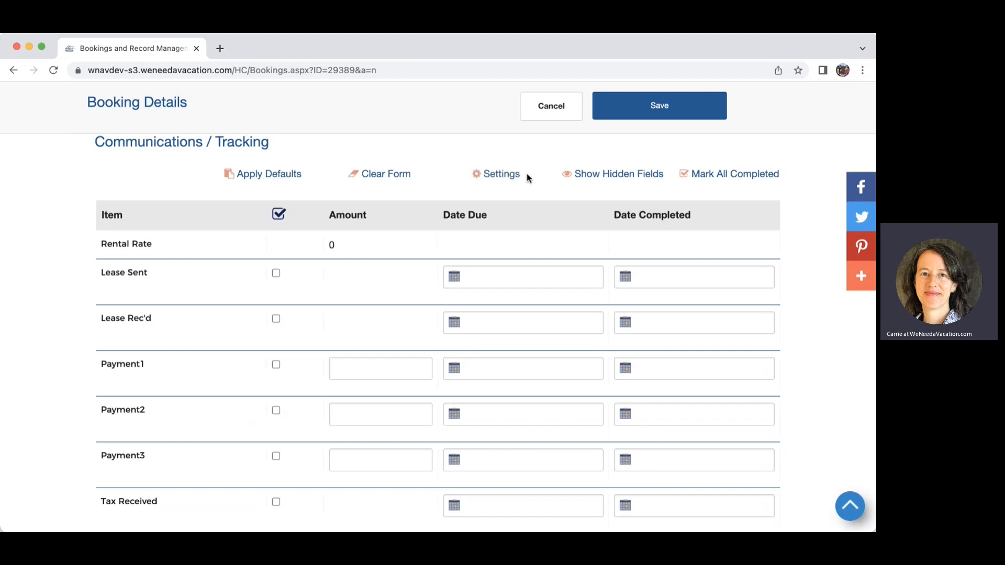
pyautogui.click(267, 175)
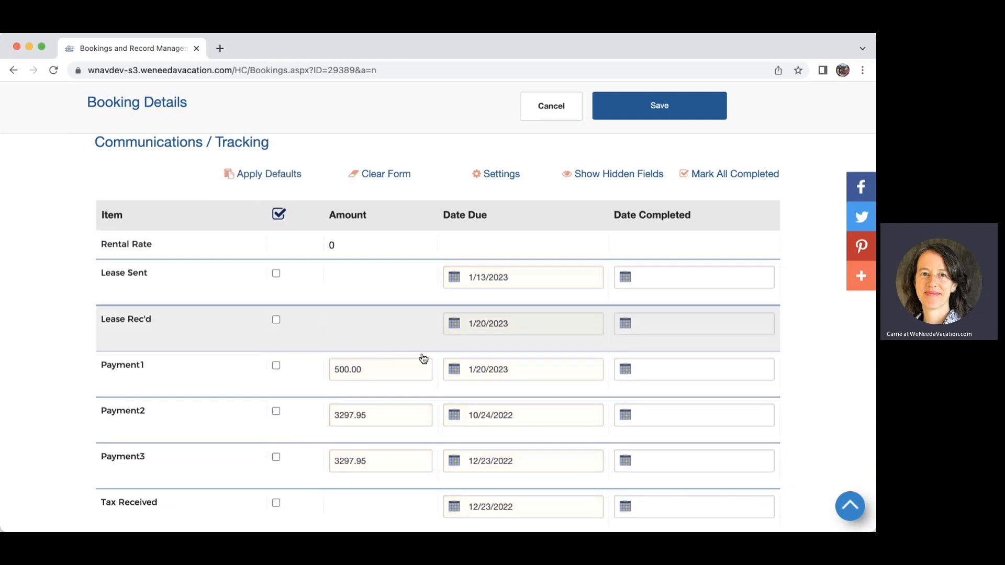
pyautogui.scroll(-5, 390, 316)
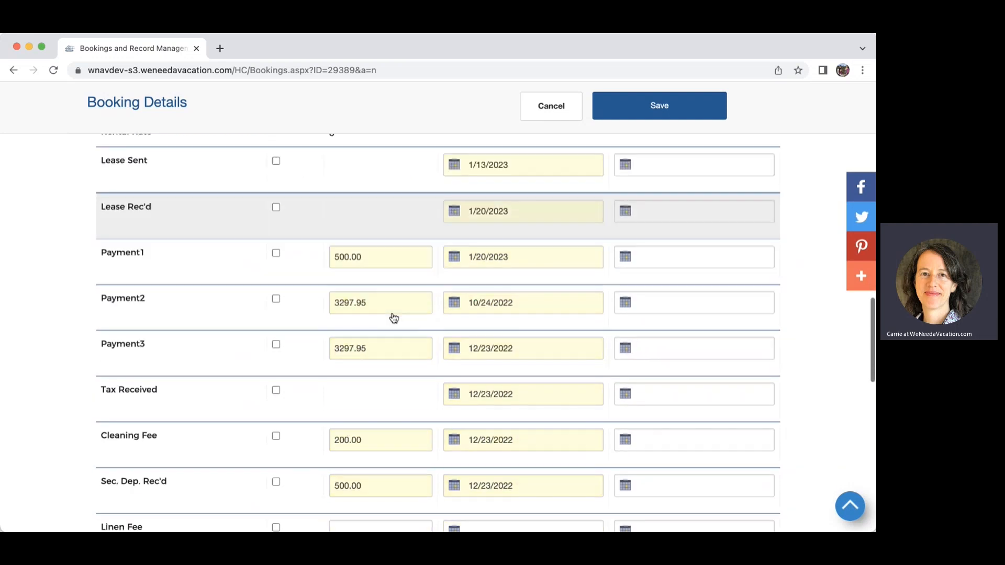
pyautogui.scroll(-16, 393, 318)
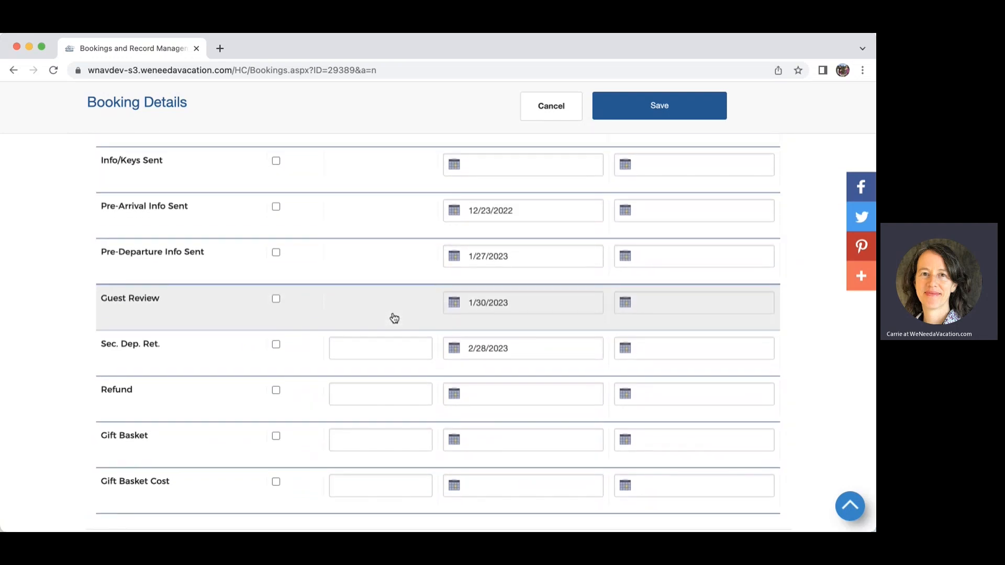
pyautogui.scroll(5, 395, 318)
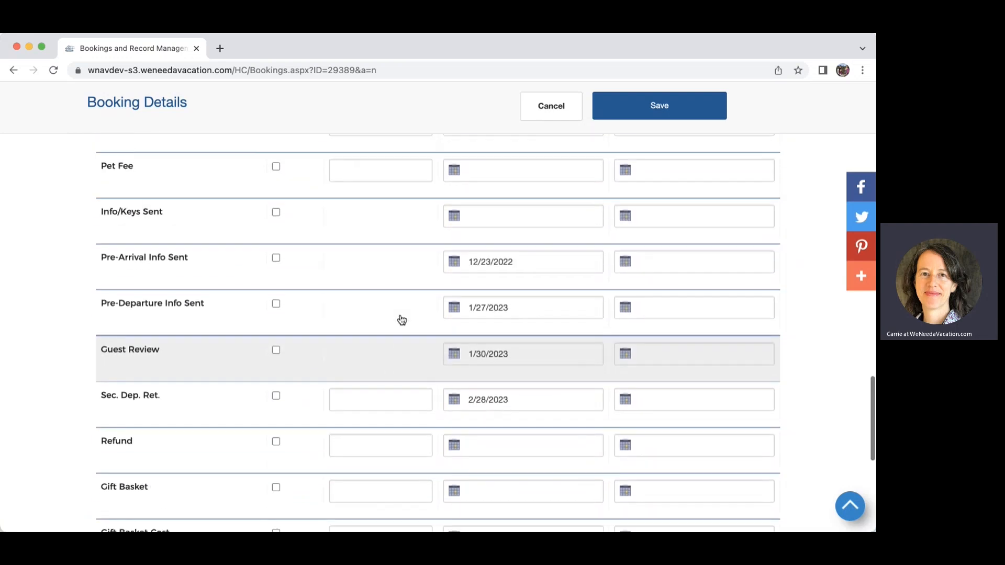
pyautogui.scroll(10, 401, 319)
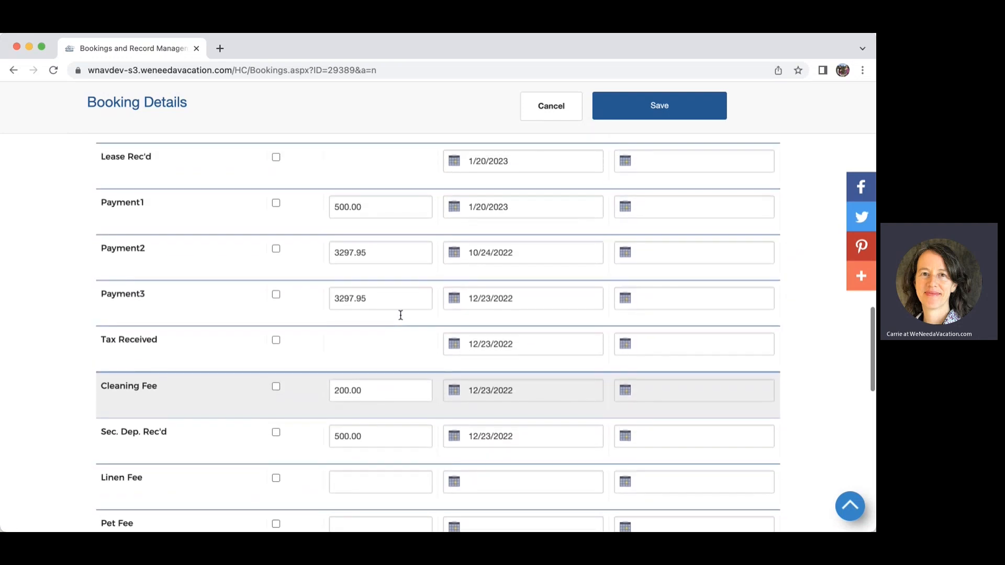
pyautogui.scroll(3, 401, 315)
pyautogui.scroll(6, 400, 316)
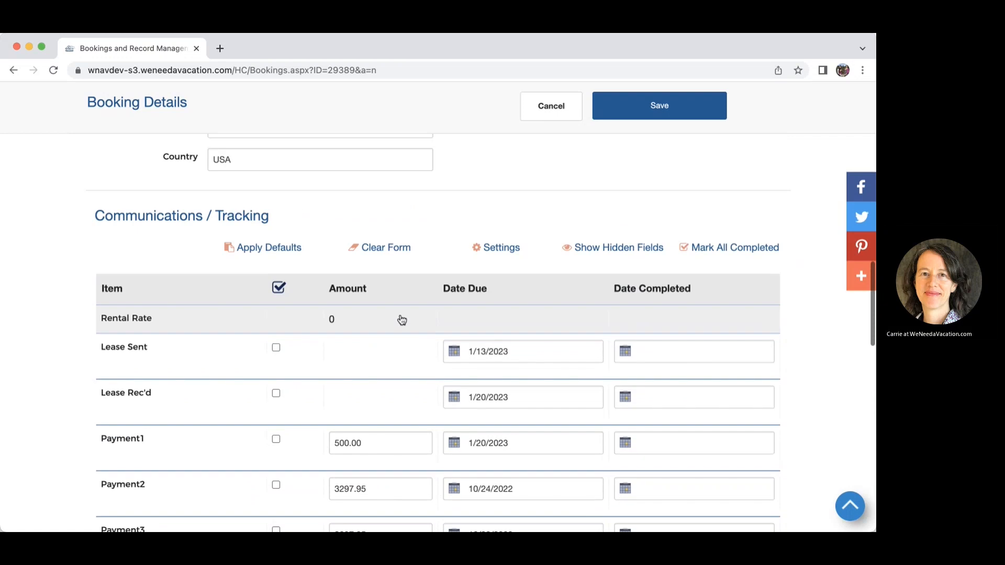
pyautogui.scroll(-2, 402, 318)
pyautogui.scroll(-2, 401, 318)
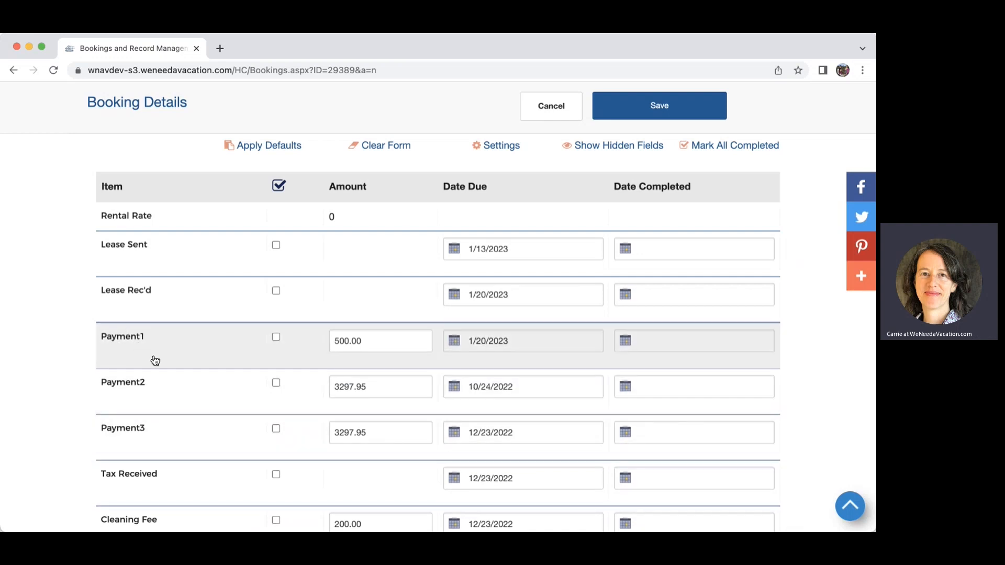
# Clear the Payment2 and Payment3 amounts and due dates.
pyautogui.moveTo(393, 386); pyautogui.dragTo(331, 386)
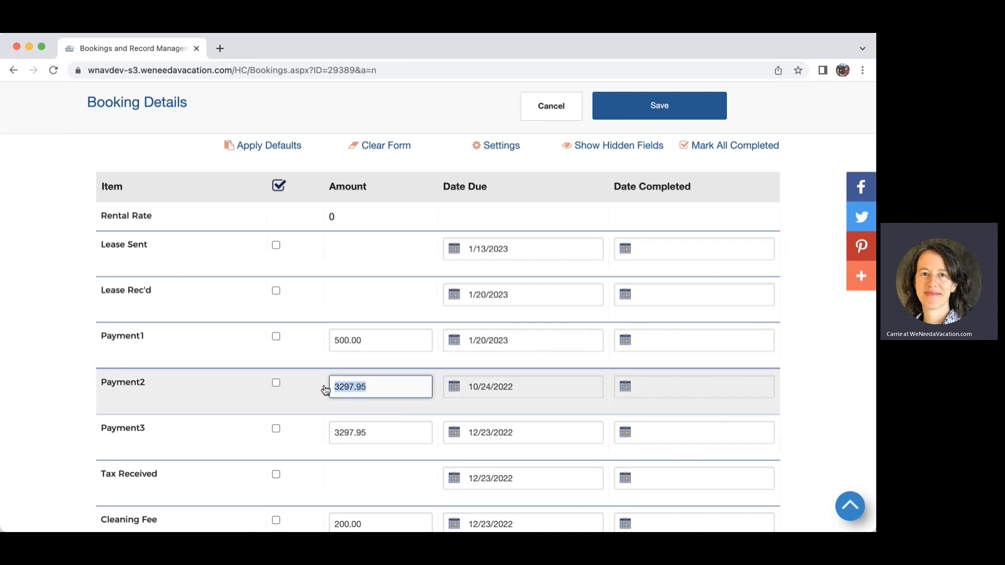
pyautogui.press('BackSpace')
pyautogui.moveTo(367, 433); pyautogui.dragTo(333, 432)
pyautogui.press('BackSpace')
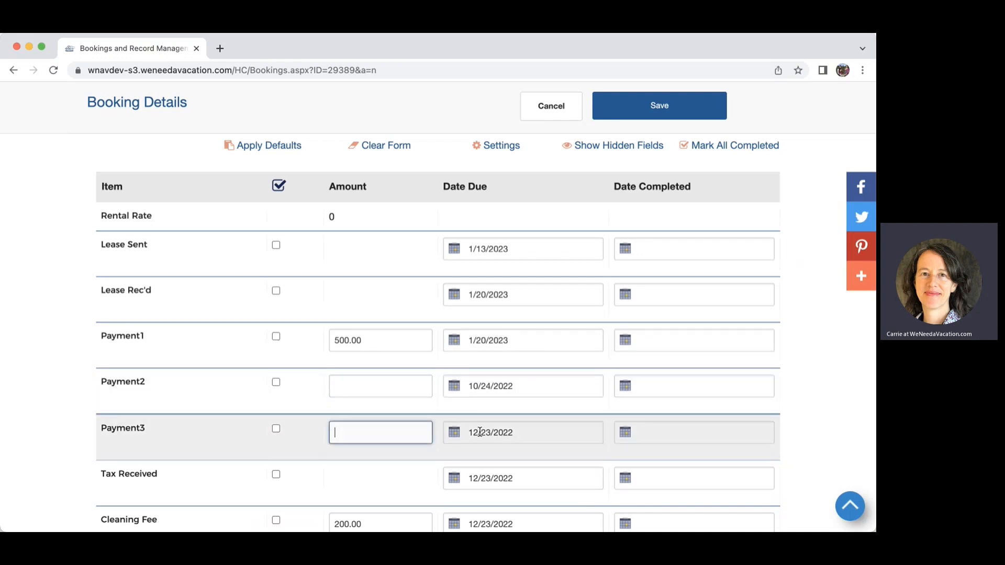
pyautogui.tripleClick(520, 433)
pyautogui.press('BackSpace')
pyautogui.tripleClick(513, 386)
pyautogui.press('BackSpace')
# Change the Payment1 amount from 500.00 to 600.00.
pyautogui.doubleClick(348, 342)
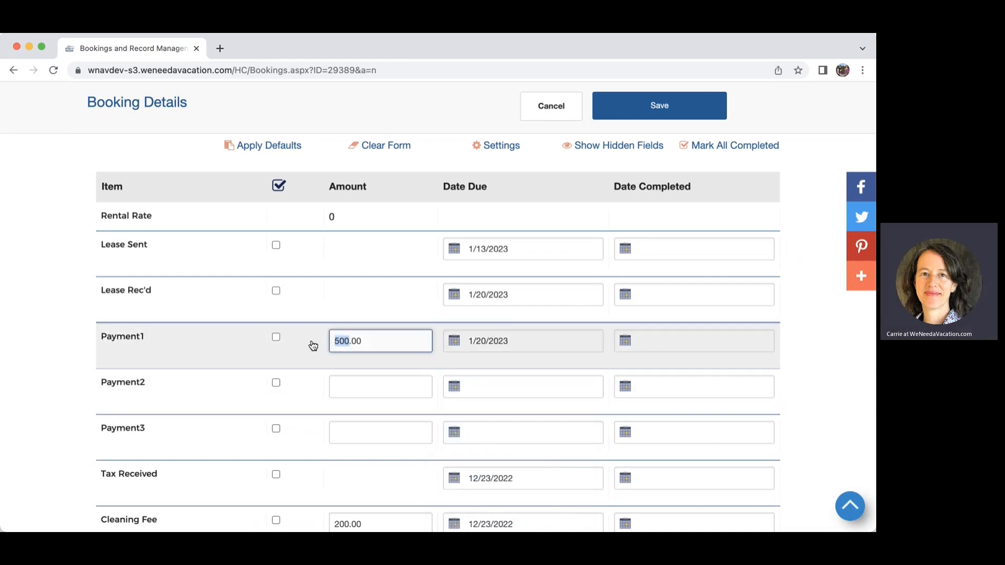
pyautogui.write('6')
pyautogui.click(223, 401)
# Zero the Cleaning Fee amount and select its due date to clear it.
pyautogui.scroll(-5, 224, 400)
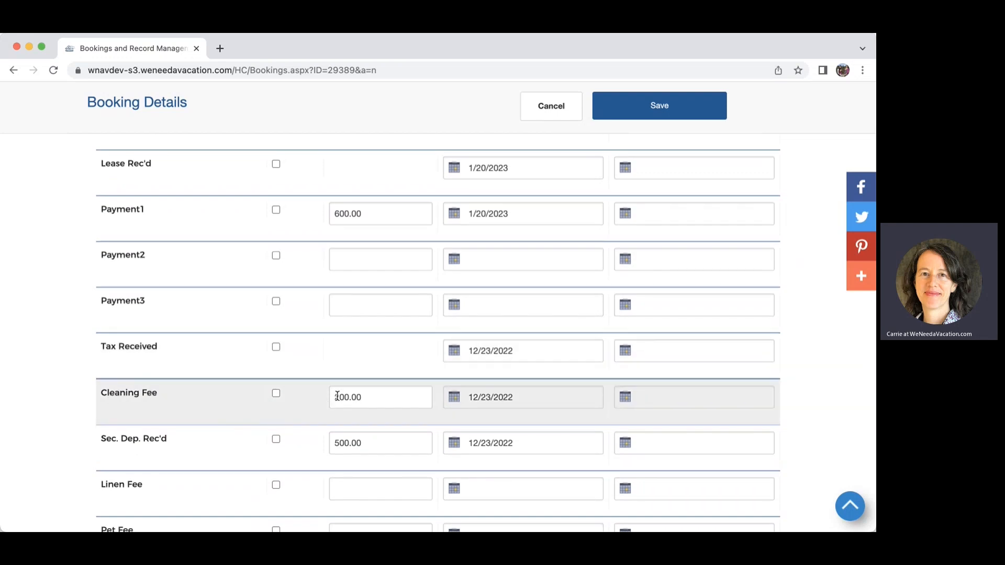
pyautogui.click(347, 397)
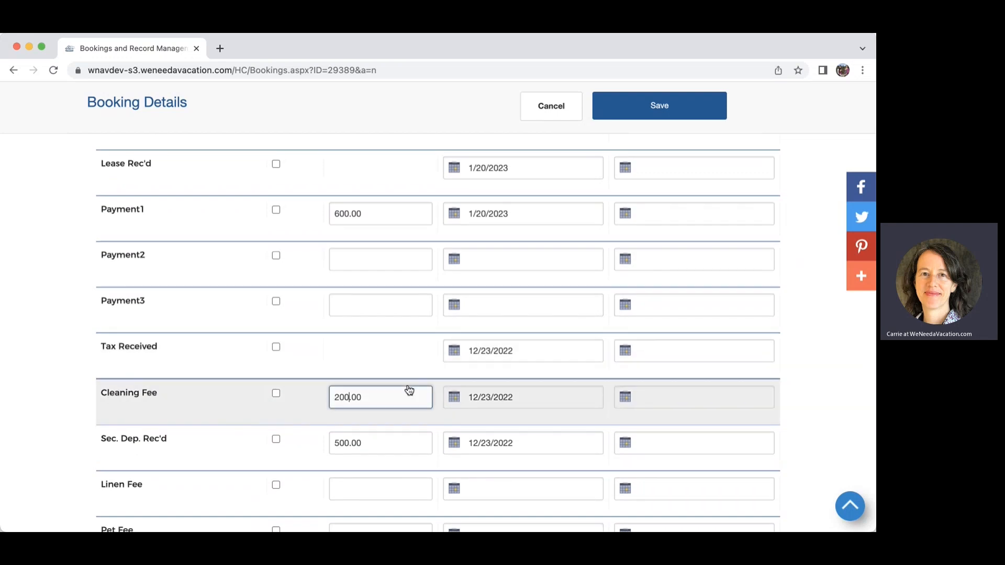
pyautogui.write('00')
pyautogui.click(222, 401)
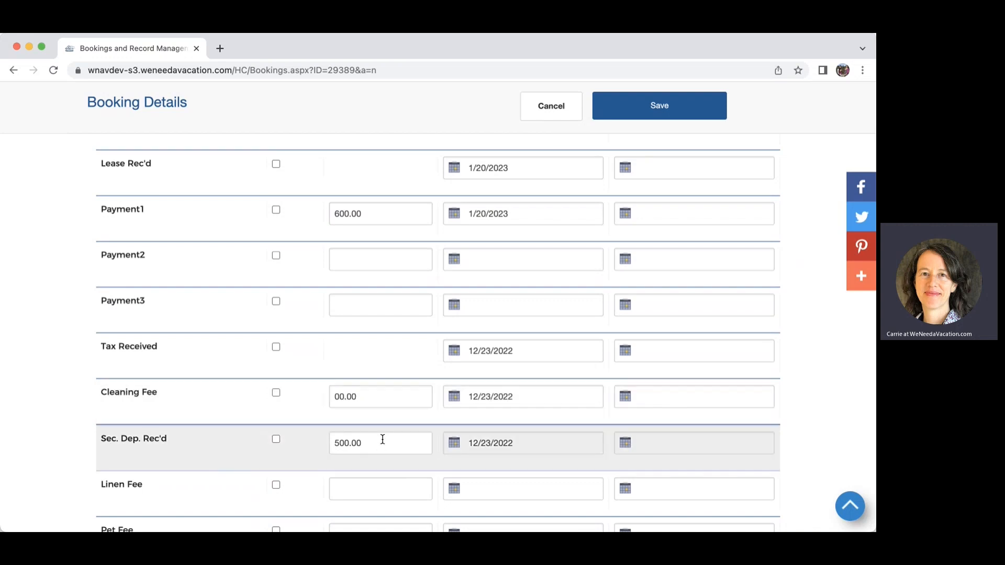
pyautogui.scroll(-1, 233, 458)
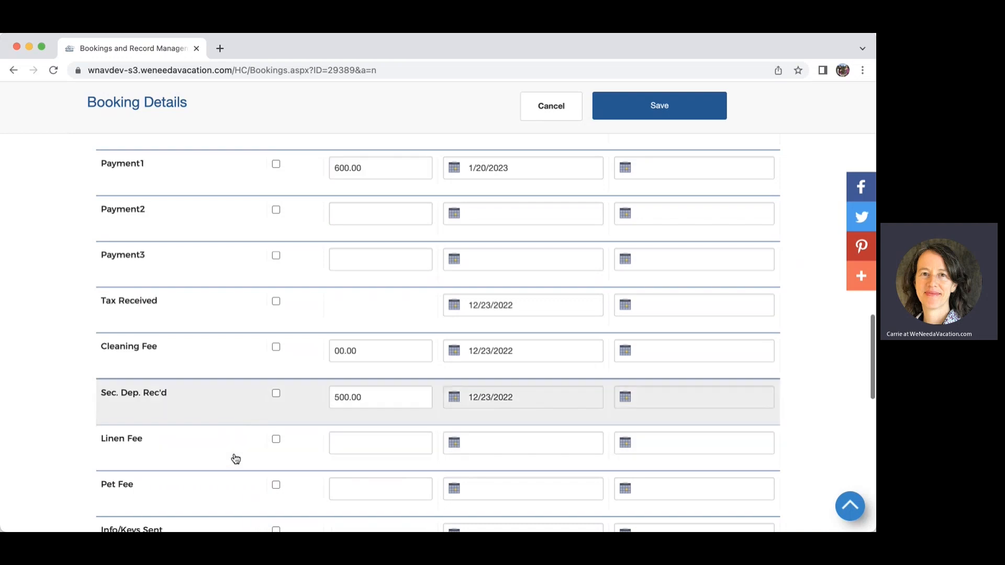
pyautogui.scroll(-1, 454, 432)
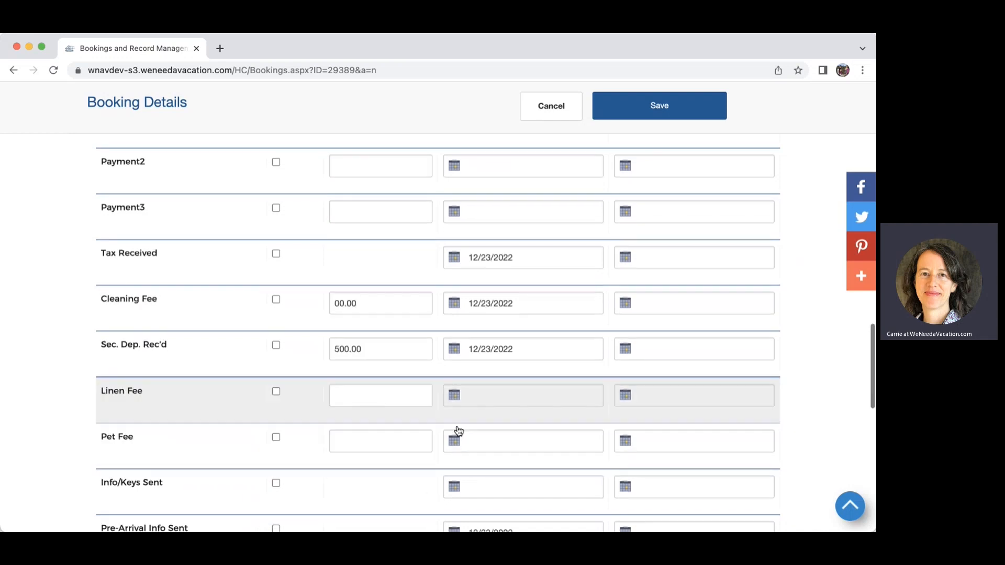
pyautogui.moveTo(512, 300); pyautogui.dragTo(459, 299)
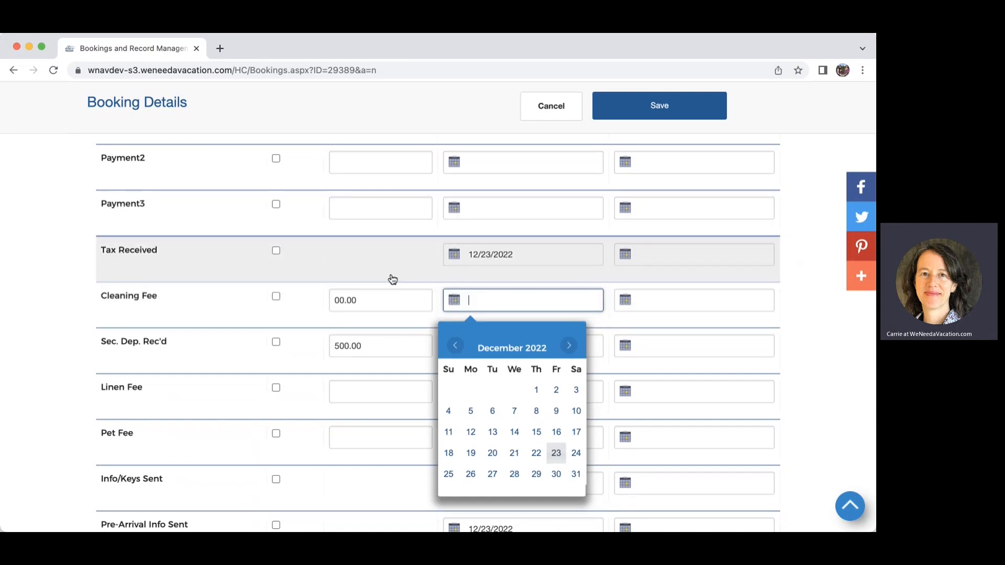
pyautogui.scroll(-4, 390, 279)
pyautogui.scroll(-2, 386, 282)
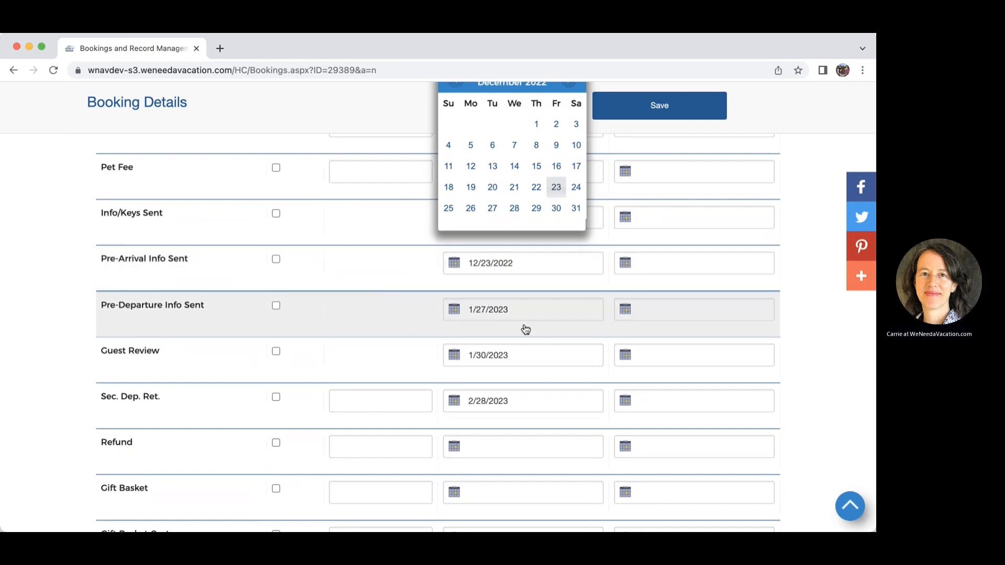
pyautogui.scroll(-5, 507, 356)
pyautogui.scroll(15, 505, 355)
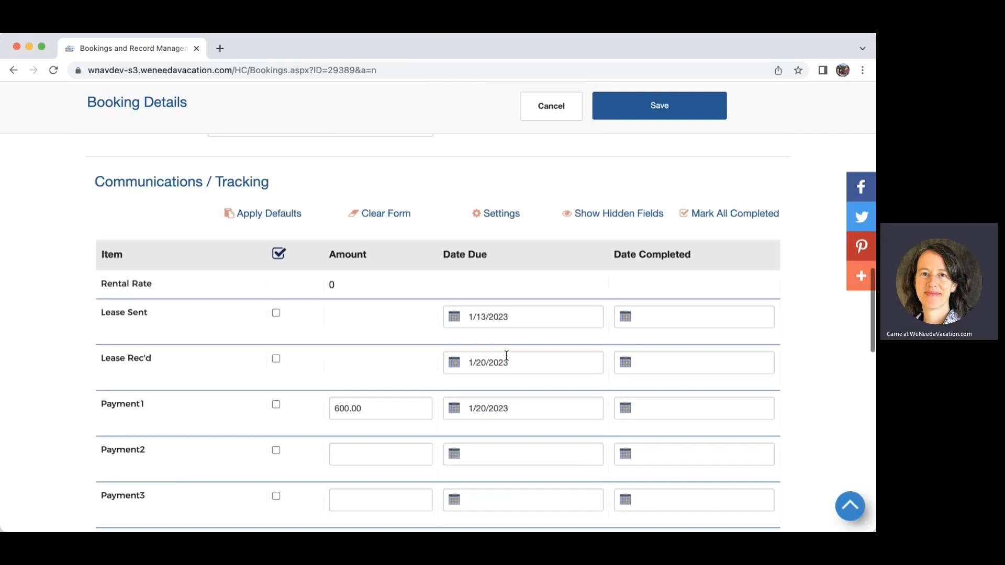